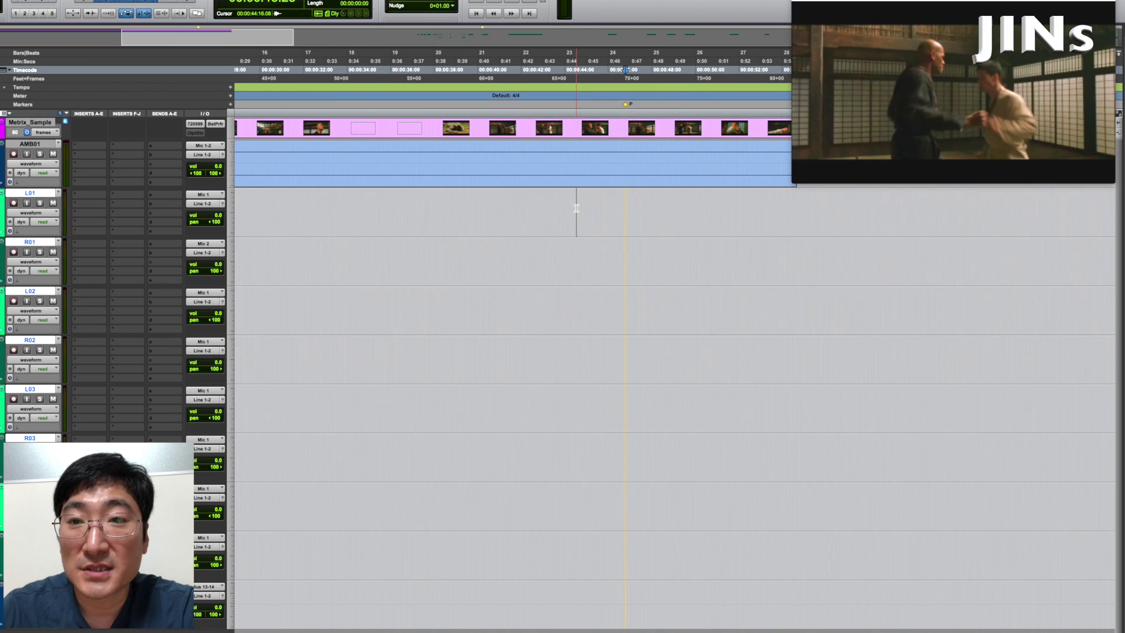
- Copy the five effect clips on L01 and R01 starting near 00:01:38 and paste them under the video at 00:00:47:03
{"action": "key", "text": "r"}
{"action": "key", "text": "r"}
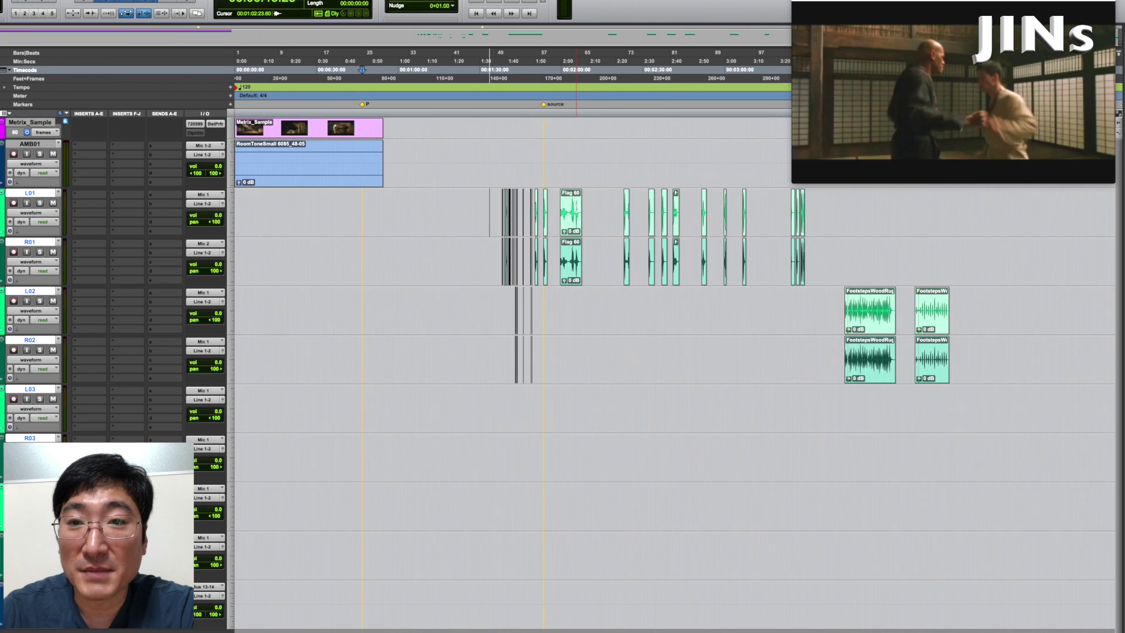
{"action": "key", "text": "t"}
{"action": "key", "text": "t"}
{"action": "key", "text": "t"}
{"action": "key", "text": "t"}
{"action": "key", "text": "t"}
{"action": "key", "text": "t"}
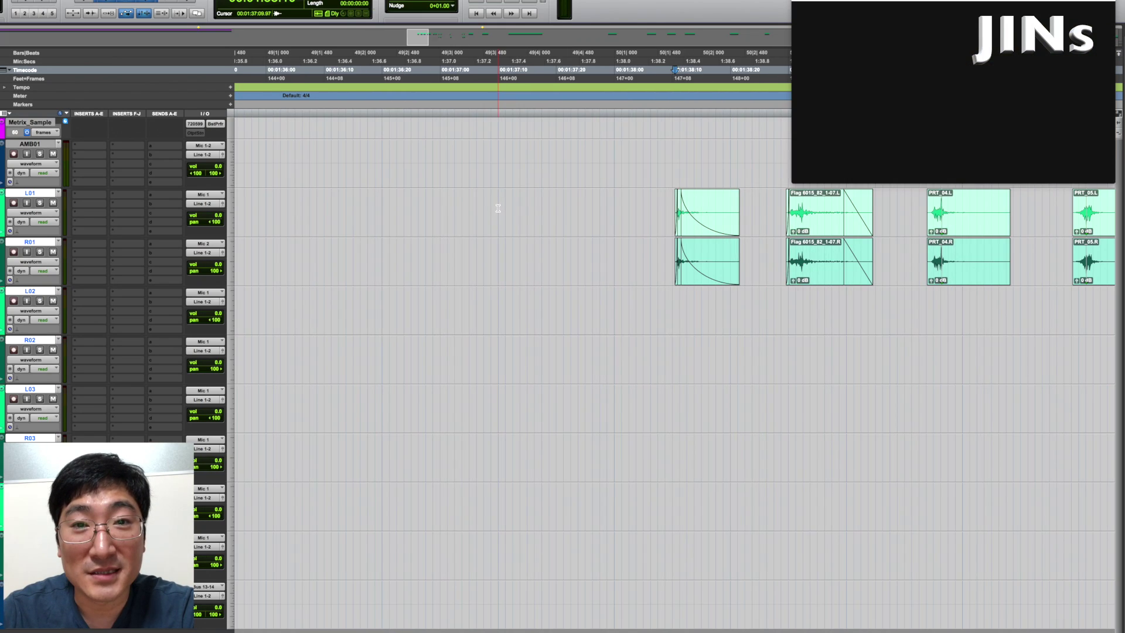
{"action": "key", "text": "r"}
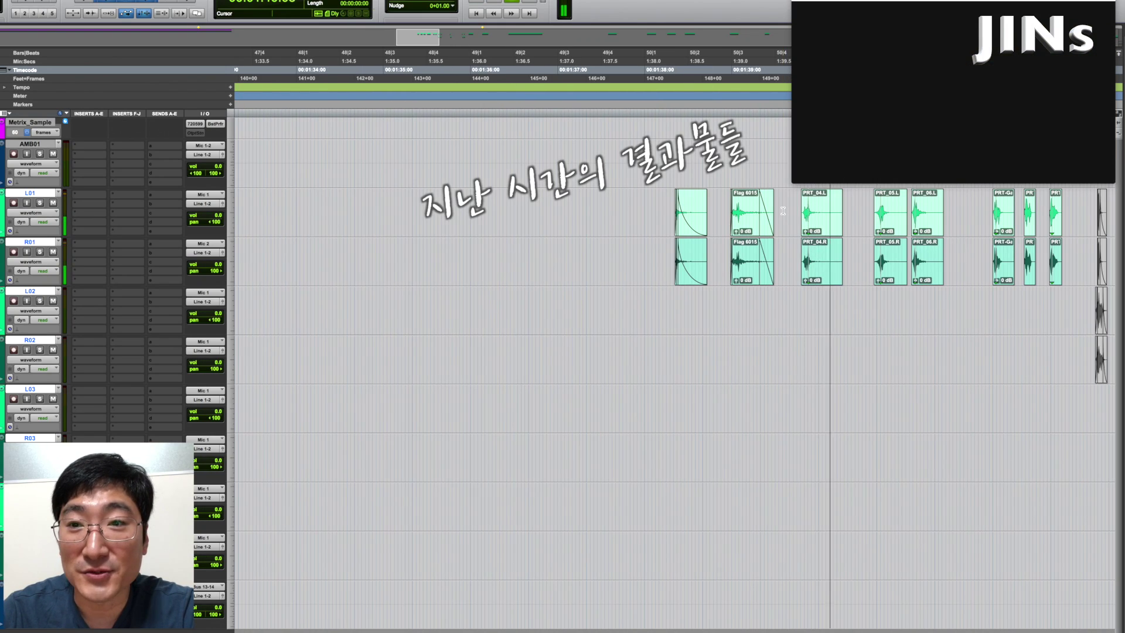
{"action": "left_click", "coordinate": [783, 211]}
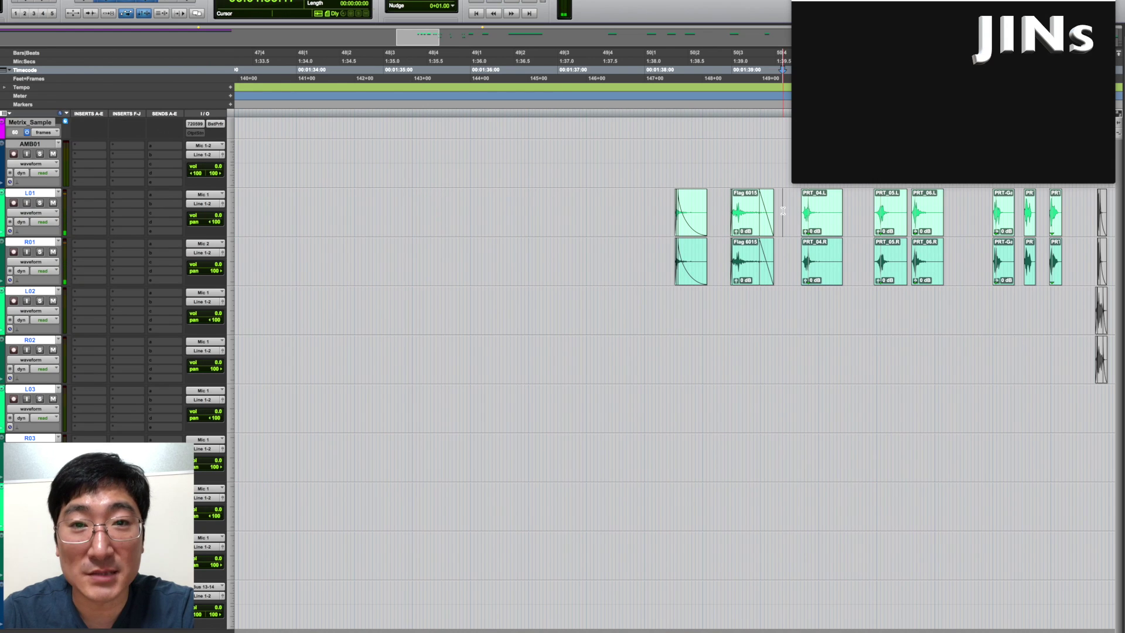
{"action": "left_click_drag", "start_coordinate": [660, 211], "coordinate": [858, 270]}
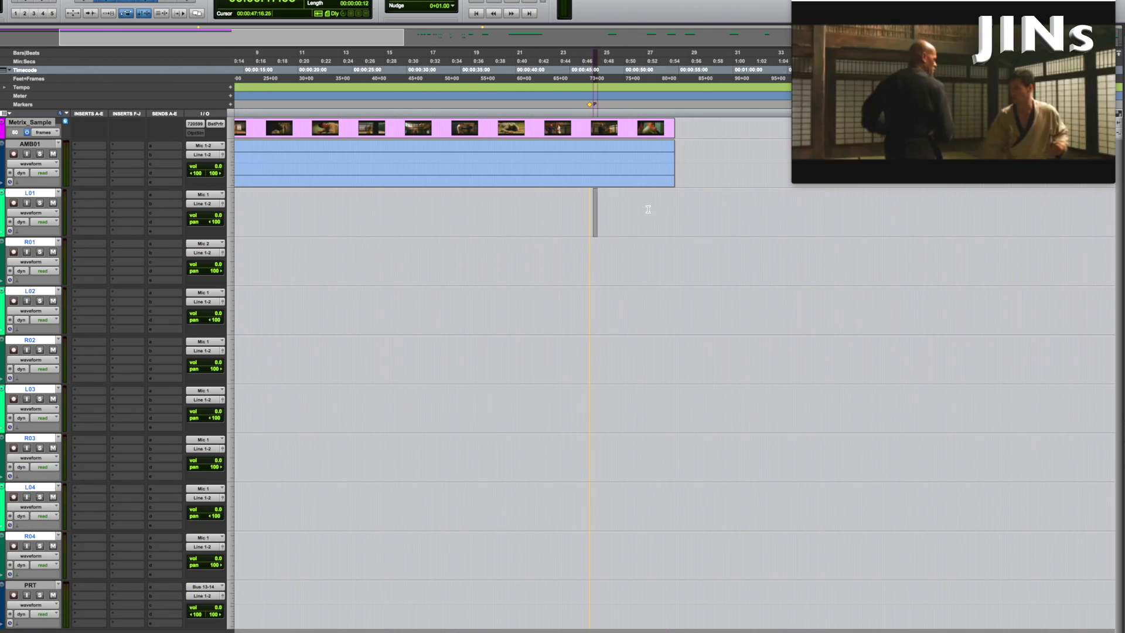
{"action": "key", "text": "super+v"}
- Consolidate the first pasted effect clip on both L01 and R01, including its fades
{"action": "key", "text": "t"}
{"action": "key", "text": "t"}
{"action": "key", "text": "t"}
{"action": "key", "text": "t"}
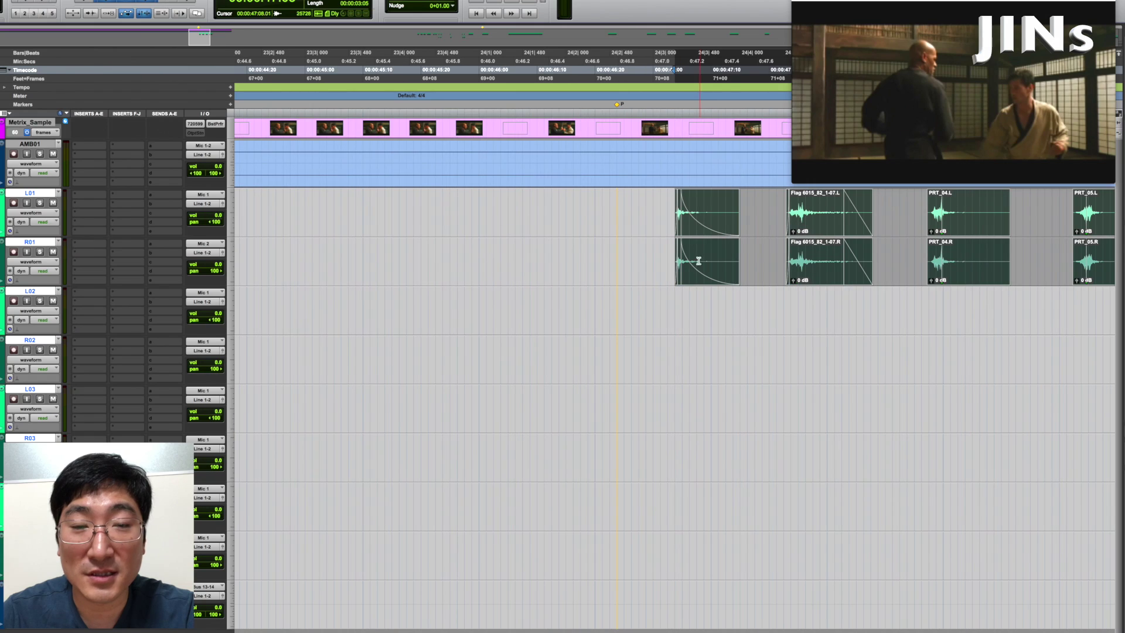
{"action": "double_click", "coordinate": [700, 213]}
{"action": "left_click", "coordinate": [701, 261], "text": "shift"}
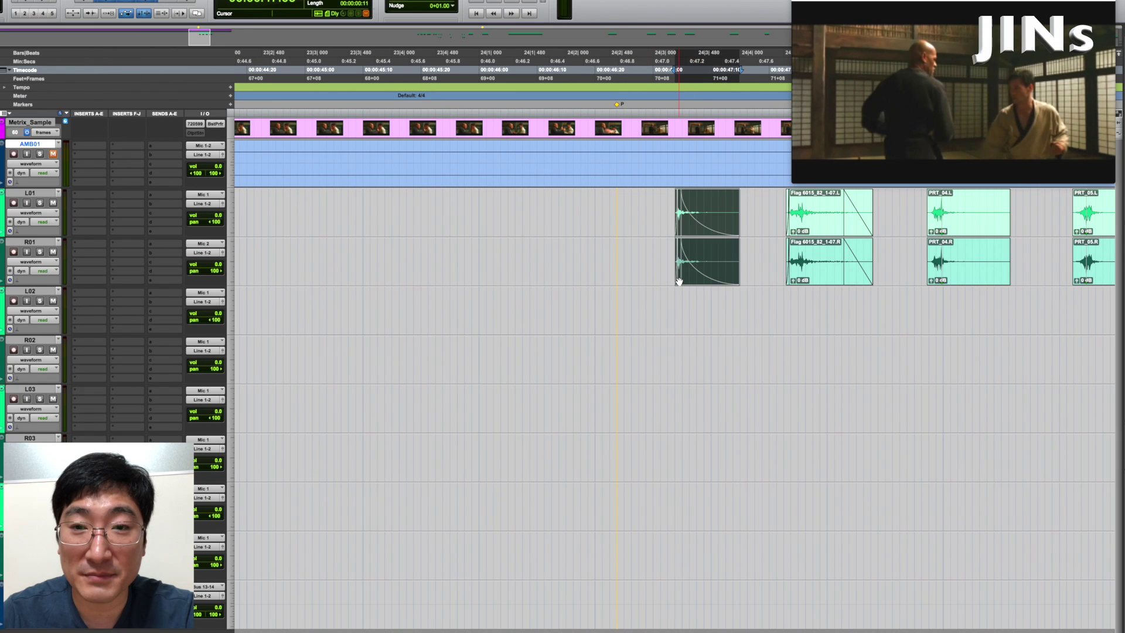
{"action": "key", "text": "alt+shift+3"}
- Consolidate the second and third pasted effect clip pairs on L01 and R01
{"action": "double_click", "coordinate": [812, 213]}
{"action": "left_click", "coordinate": [812, 261], "text": "shift"}
{"action": "key", "text": "alt+shift+3"}
{"action": "left_click", "coordinate": [982, 229]}
{"action": "left_click", "coordinate": [983, 264], "text": "shift"}
{"action": "key", "text": "alt+shift+3"}
- Consolidate the fourth and fifth pasted effect clip pairs on L01 and R01
{"action": "key", "text": "r"}
{"action": "left_click", "coordinate": [897, 226]}
{"action": "key", "text": "alt+shift+3"}
{"action": "left_click", "coordinate": [928, 224]}
{"action": "left_click", "coordinate": [929, 271], "text": "shift"}
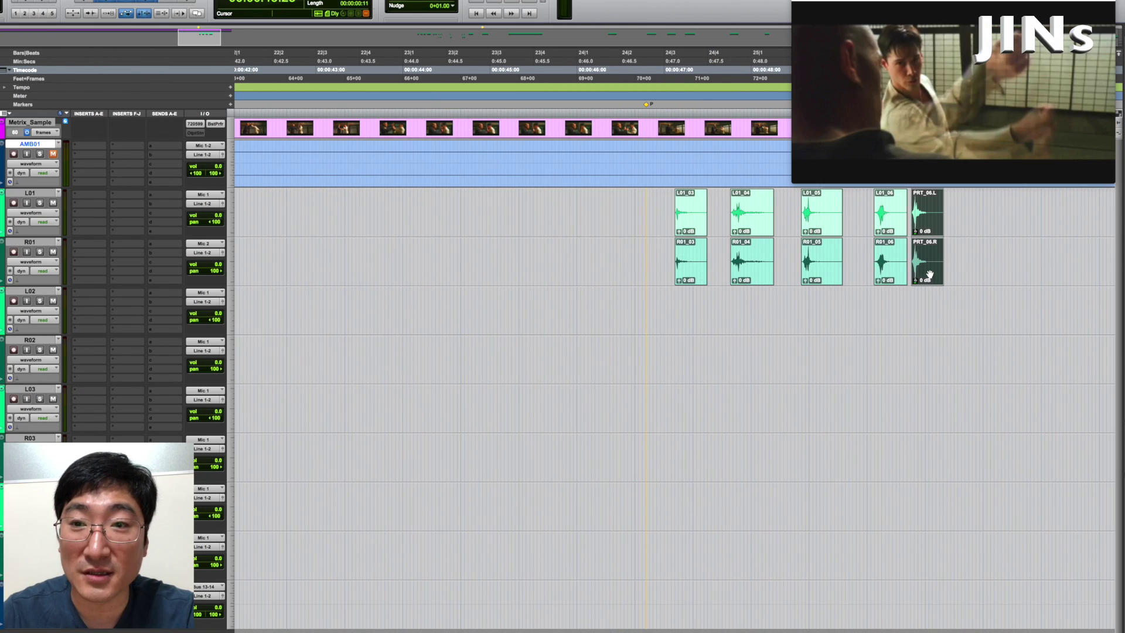
{"action": "key", "text": "alt+shift+3"}
- Render the first effect clip pair with the AudioSuite Gain processor set to 3.0 dB
{"action": "left_click", "coordinate": [693, 222]}
{"action": "key", "text": "t"}
{"action": "key", "text": "t"}
{"action": "left_click", "coordinate": [719, 267], "text": "shift"}
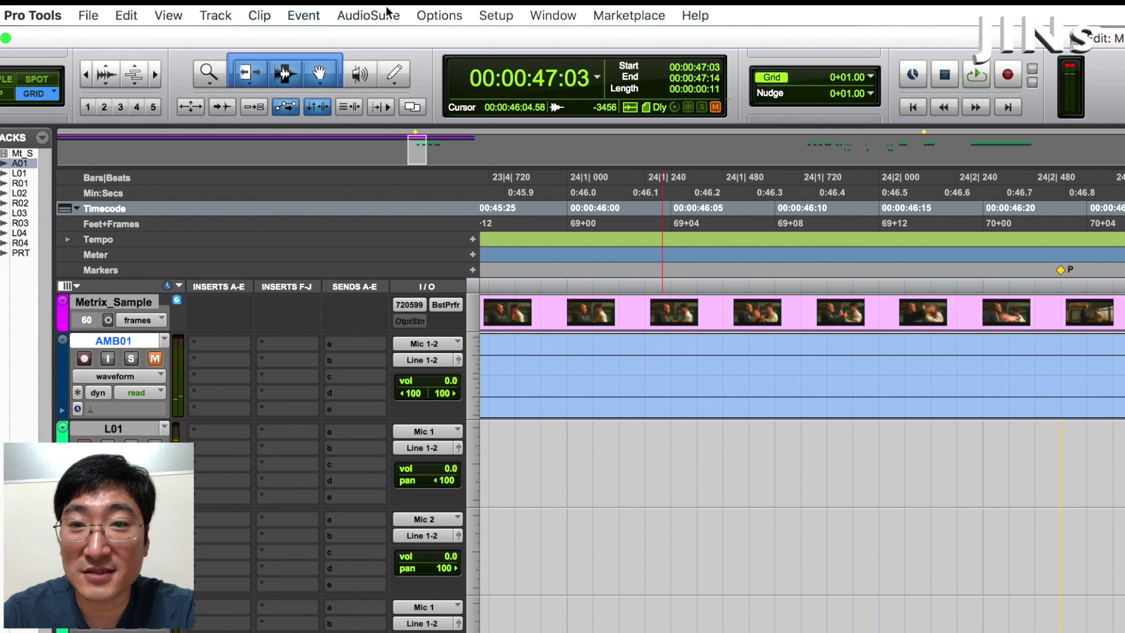
{"action": "left_click", "coordinate": [387, 12]}
{"action": "mouse_move", "coordinate": [385, 212]}
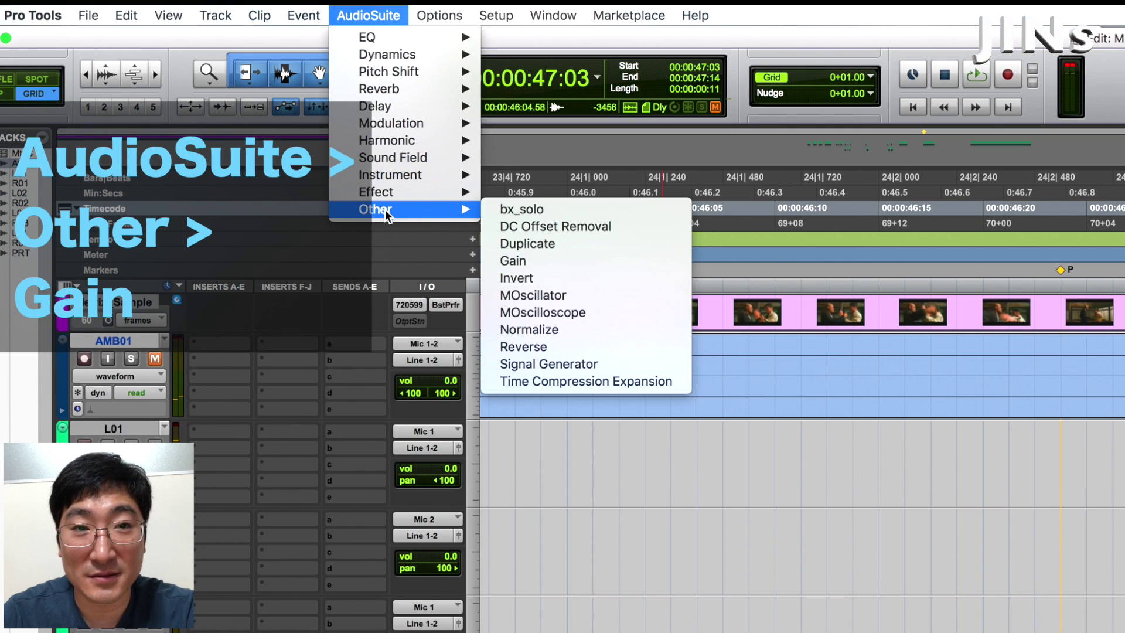
{"action": "left_click", "coordinate": [513, 260]}
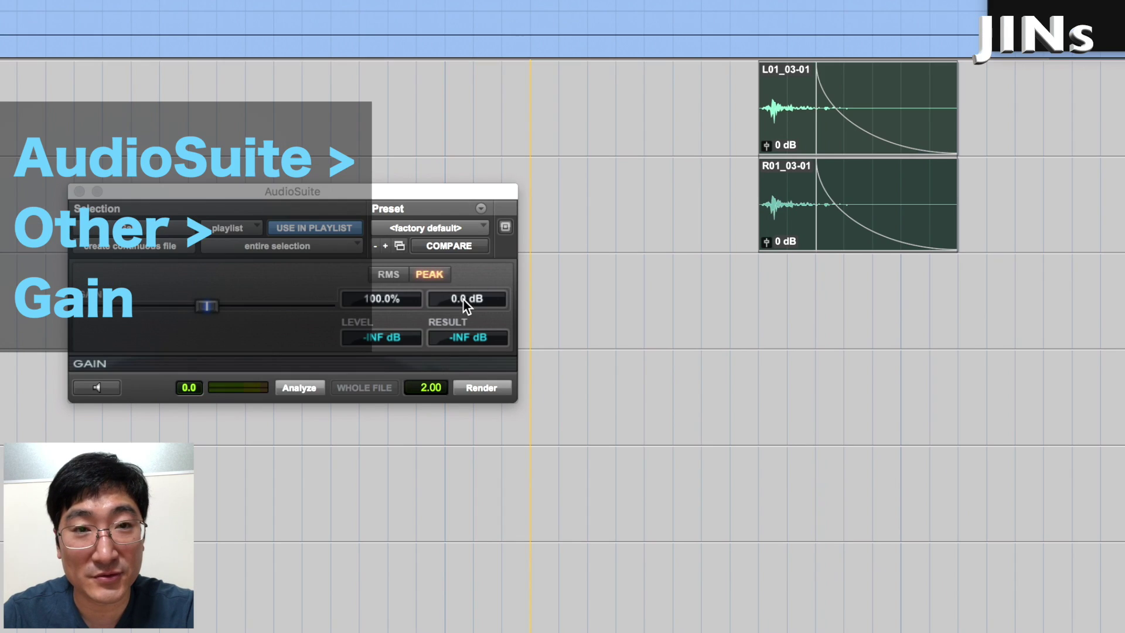
{"action": "left_click", "coordinate": [463, 299]}
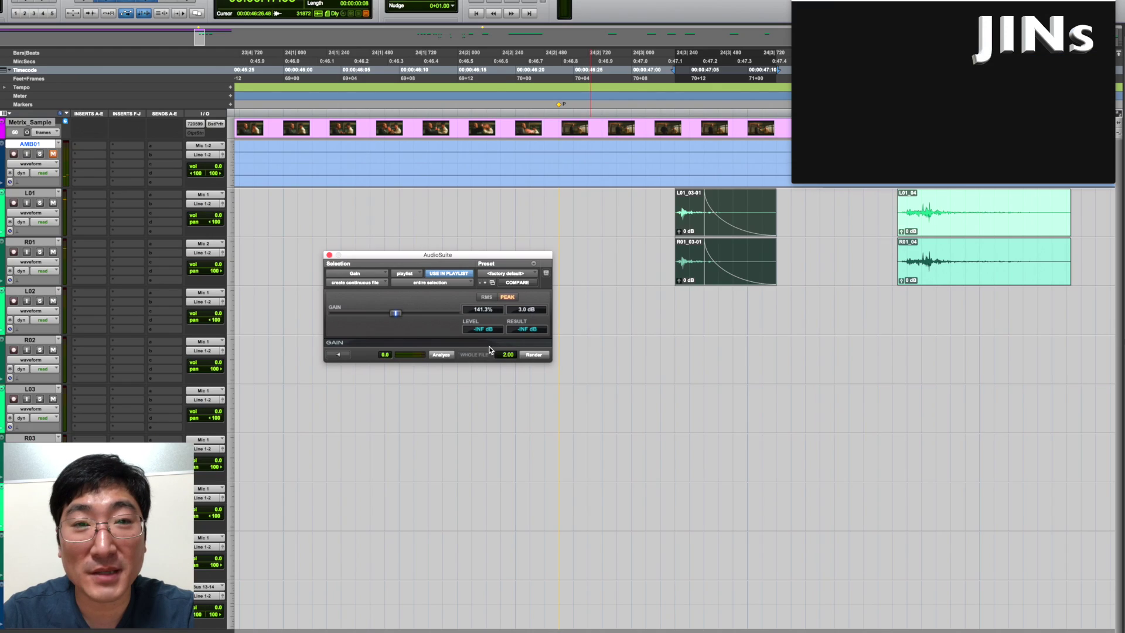
{"action": "left_click", "coordinate": [482, 387]}
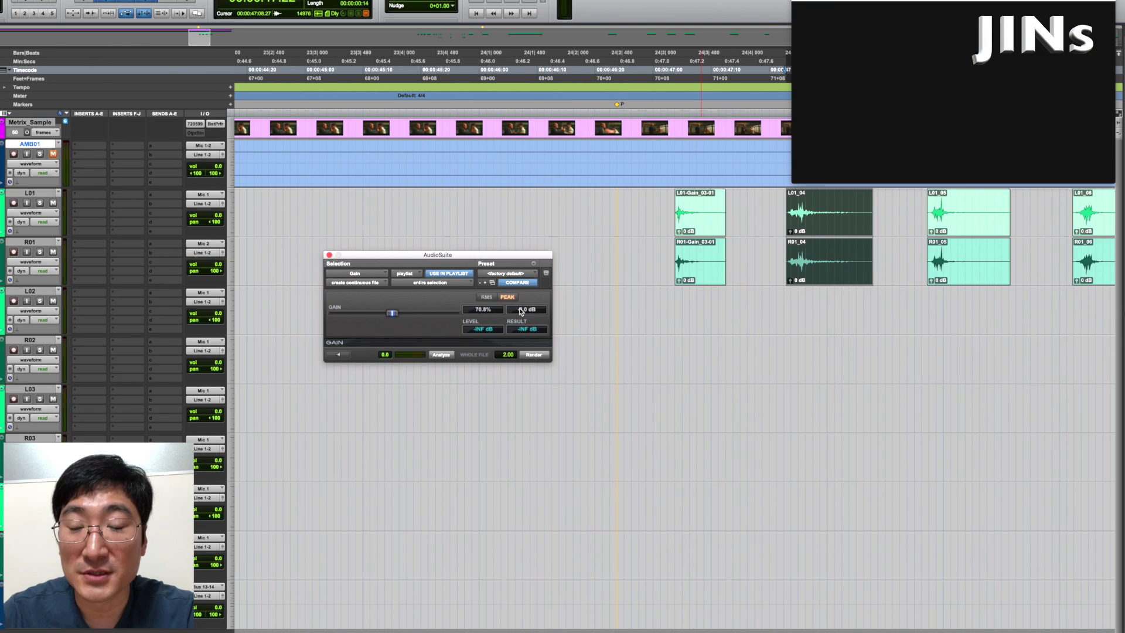
- Render the second effect clip pair with -3.0 dB gain and fade out its end
{"action": "left_click", "coordinate": [534, 355]}
{"action": "left_click_drag", "start_coordinate": [885, 258], "coordinate": [777, 251]}
{"action": "key", "text": "super+f"}
{"action": "key", "text": "Return"}
{"action": "key", "text": "super+f"}
{"action": "key", "text": "Return"}
- Trim off the remaining tail of the second effect clip pair and play back the result
{"action": "left_click", "coordinate": [780, 205]}
{"action": "left_click_drag", "start_coordinate": [886, 252], "coordinate": [840, 249]}
{"action": "key", "text": "Delete"}
{"action": "left_click", "coordinate": [775, 200]}
{"action": "key", "text": "space"}
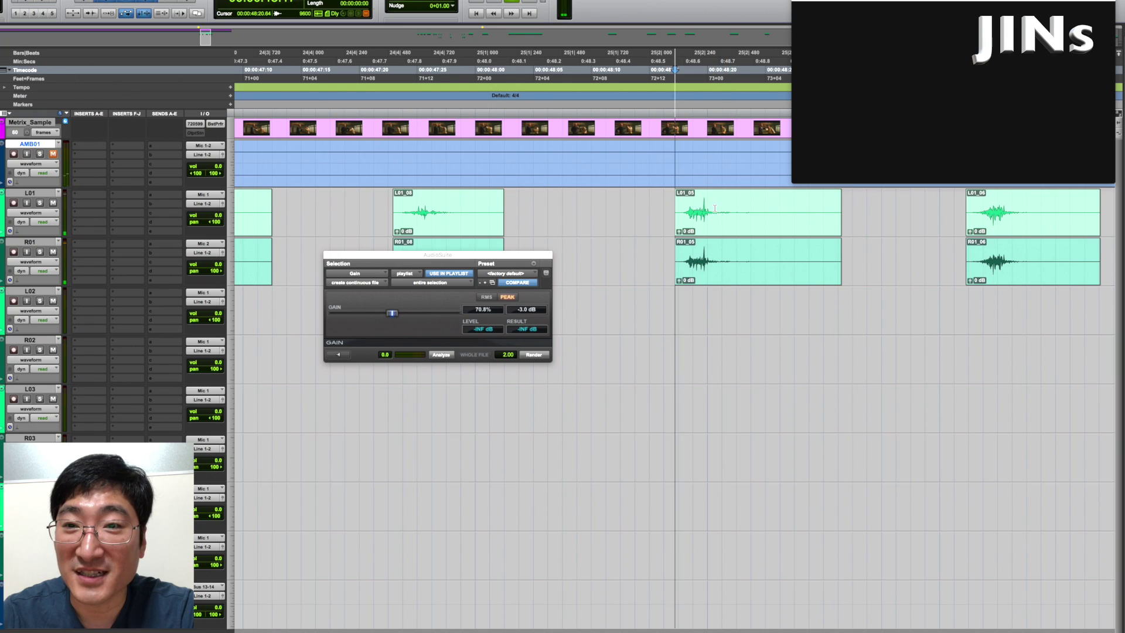
- Stop playback and add a fade-in up to the peak at the start of the third effect clip pair
{"action": "key", "text": "space"}
{"action": "left_click_drag", "start_coordinate": [662, 212], "coordinate": [703, 212]}
{"action": "key", "text": "super+f"}
{"action": "key", "text": "Return"}
{"action": "left_click", "coordinate": [664, 206]}
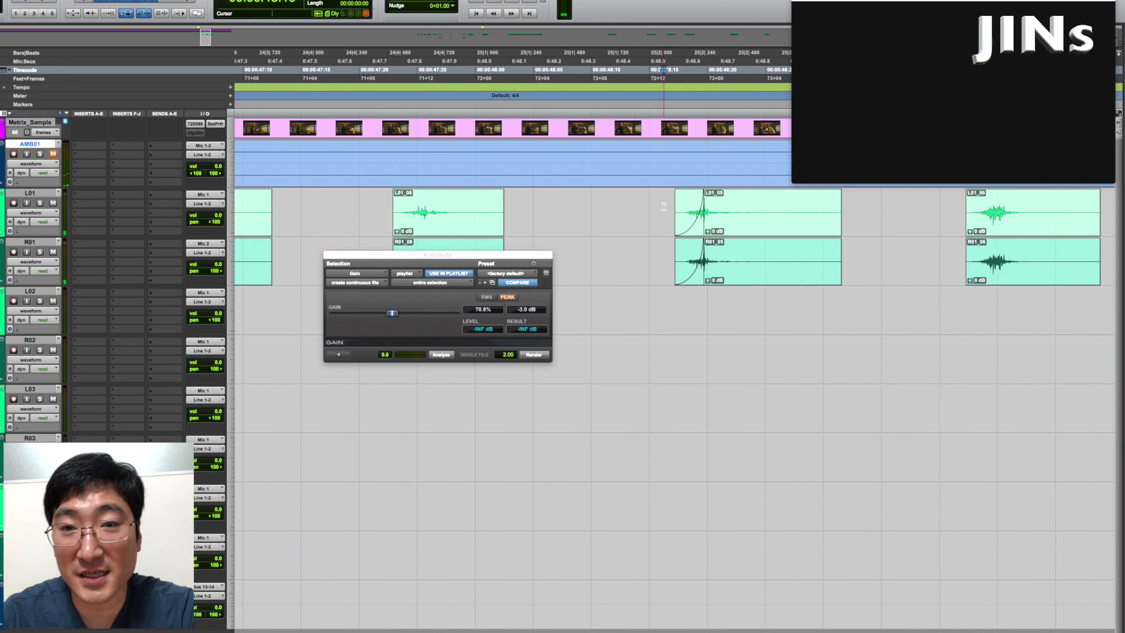
- Trim the tail of the third effect clip pair, fade out its end and play it back
{"action": "left_click_drag", "start_coordinate": [849, 201], "coordinate": [744, 248]}
{"action": "key", "text": "Delete"}
{"action": "key", "text": "super+f"}
{"action": "key", "text": "Return"}
{"action": "left_click", "coordinate": [667, 206]}
{"action": "key", "text": "space"}
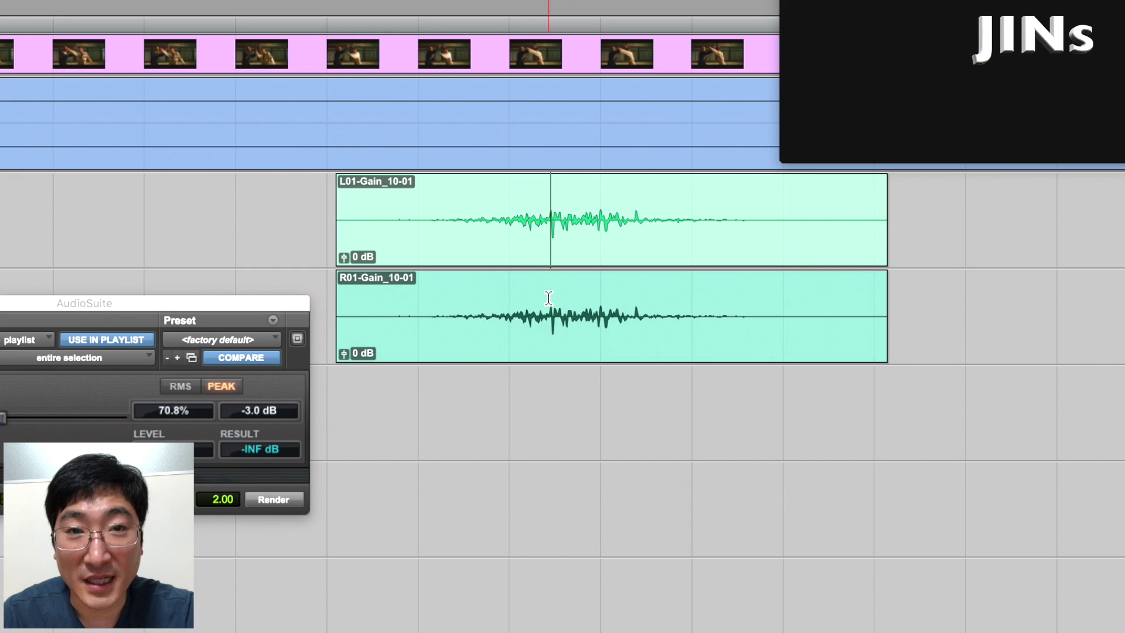
- Set a sync point at the waveform's attack peak in the L01-Gain_10-01 and R01-Gain_10-01 clips
{"action": "key", "text": "t"}
{"action": "key", "text": "t"}
{"action": "key", "text": "t"}
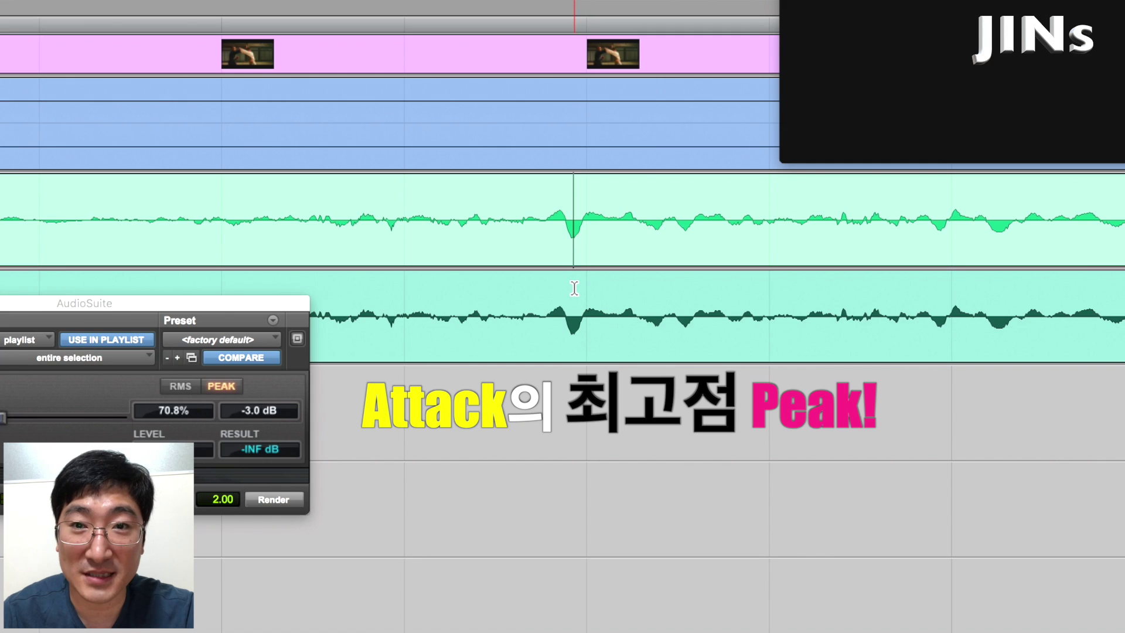
{"action": "key", "text": "r"}
{"action": "key", "text": "r"}
{"action": "key", "text": "r"}
{"action": "key", "text": "r"}
{"action": "key", "text": "r"}
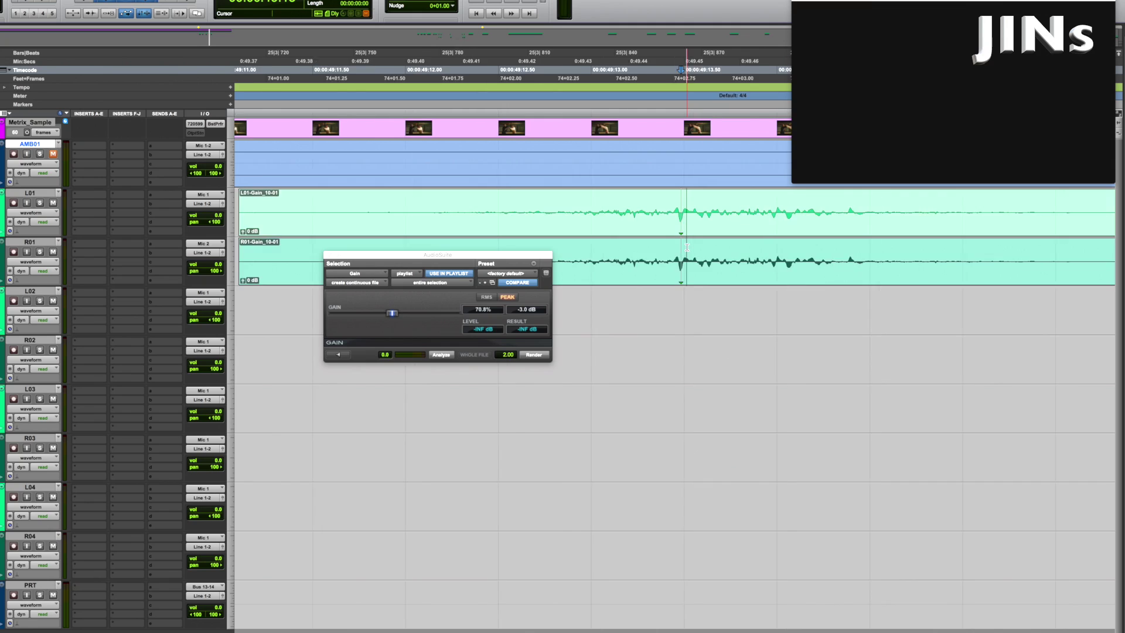
- Set a sync point at the highest waveform peak of the neighbouring effect clip pair
{"action": "left_click", "coordinate": [401, 203]}
{"action": "key", "text": "t"}
{"action": "key", "text": "t"}
{"action": "key", "text": "t"}
{"action": "key", "text": "t"}
{"action": "left_click", "coordinate": [650, 202]}
{"action": "key", "text": "t"}
{"action": "key", "text": "t"}
{"action": "key", "text": "t"}
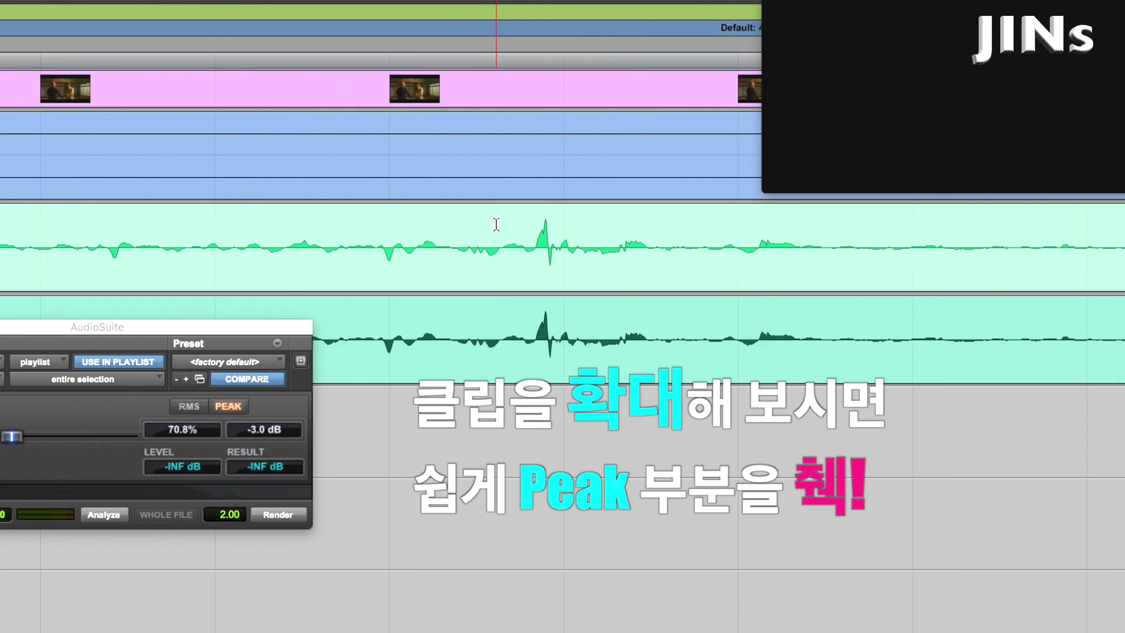
{"action": "key", "text": "super+comma"}
- Set a sync point at the highest peak of the L01_08 and R01_08 clips
{"action": "key", "text": "r"}
{"action": "key", "text": "r"}
{"action": "key", "text": "r"}
{"action": "key", "text": "r"}
{"action": "key", "text": "r"}
{"action": "key", "text": "r"}
{"action": "key", "text": "r"}
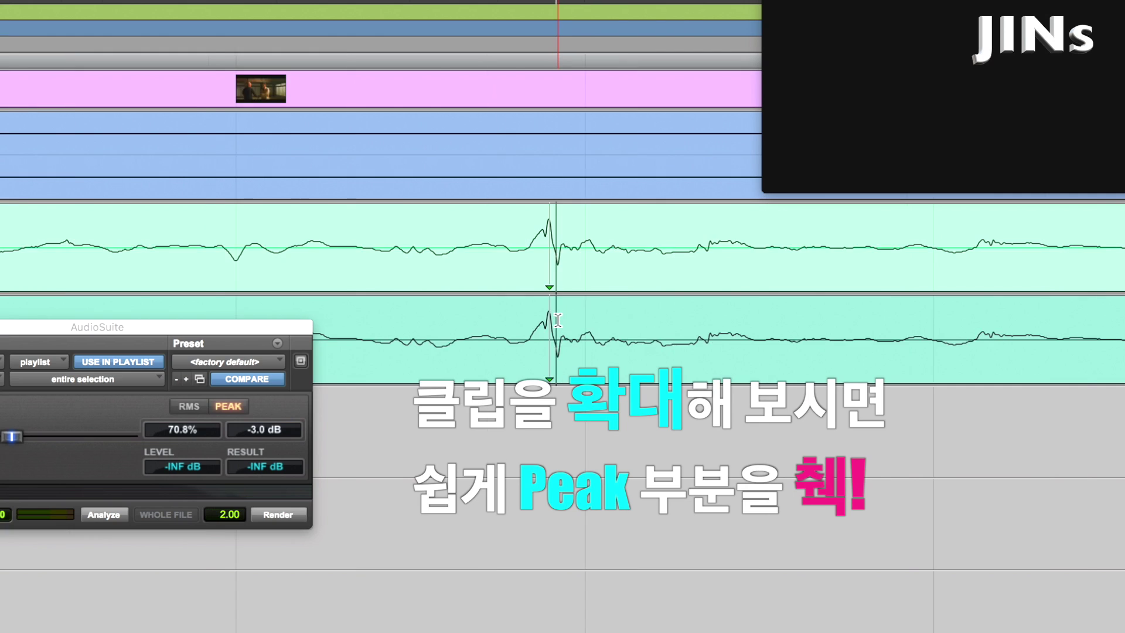
{"action": "key", "text": "t"}
{"action": "key", "text": "t"}
{"action": "key", "text": "t"}
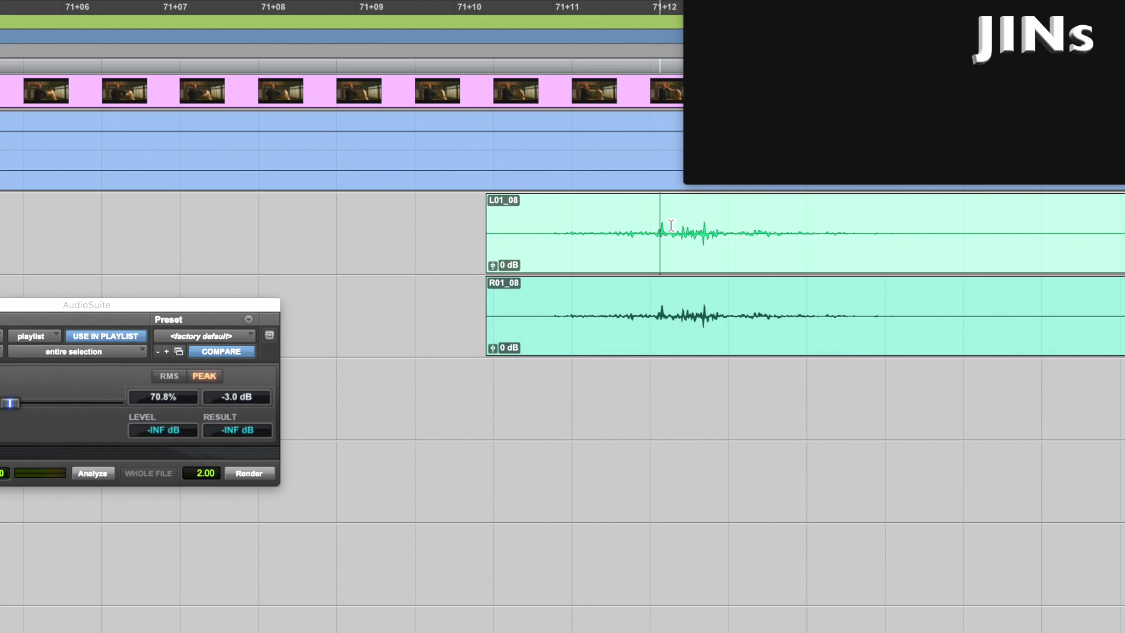
{"action": "left_click", "coordinate": [702, 224]}
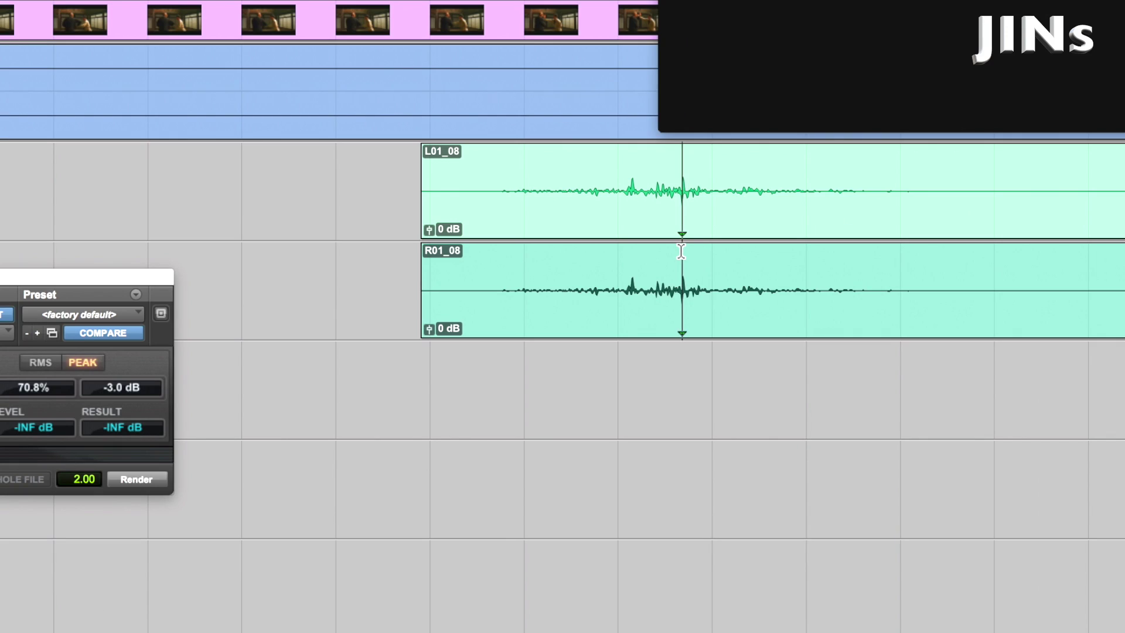
- Set a sync point at the attack peak of the L01-Gain_03-01 and R01-Gain_03-01 clips
{"action": "key", "text": "r"}
{"action": "key", "text": "r"}
{"action": "key", "text": "r"}
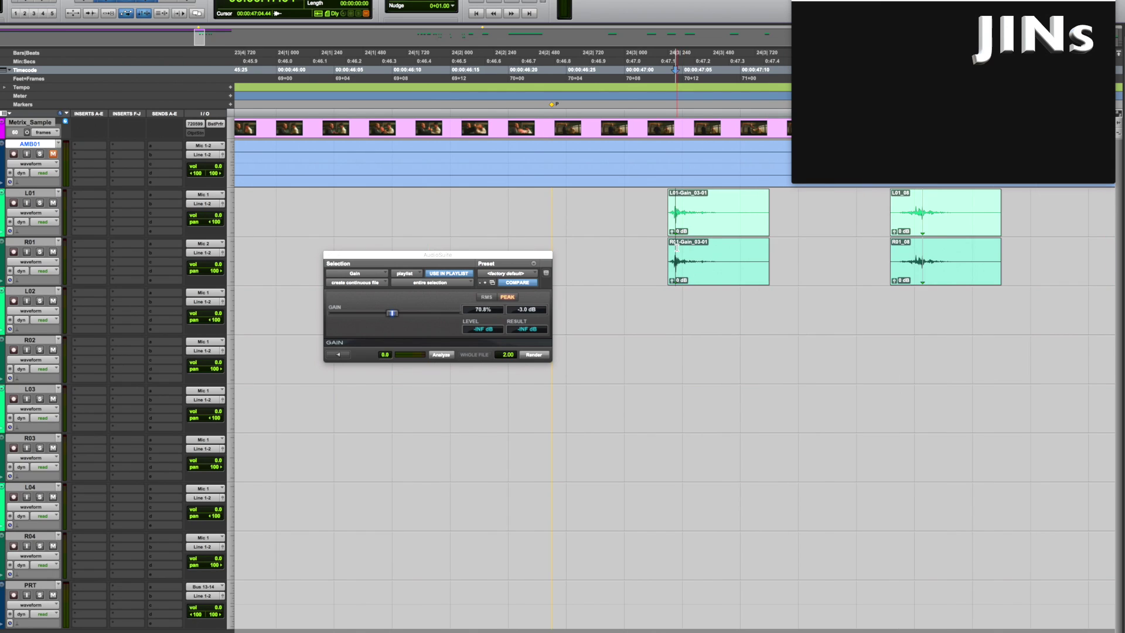
{"action": "key", "text": "r"}
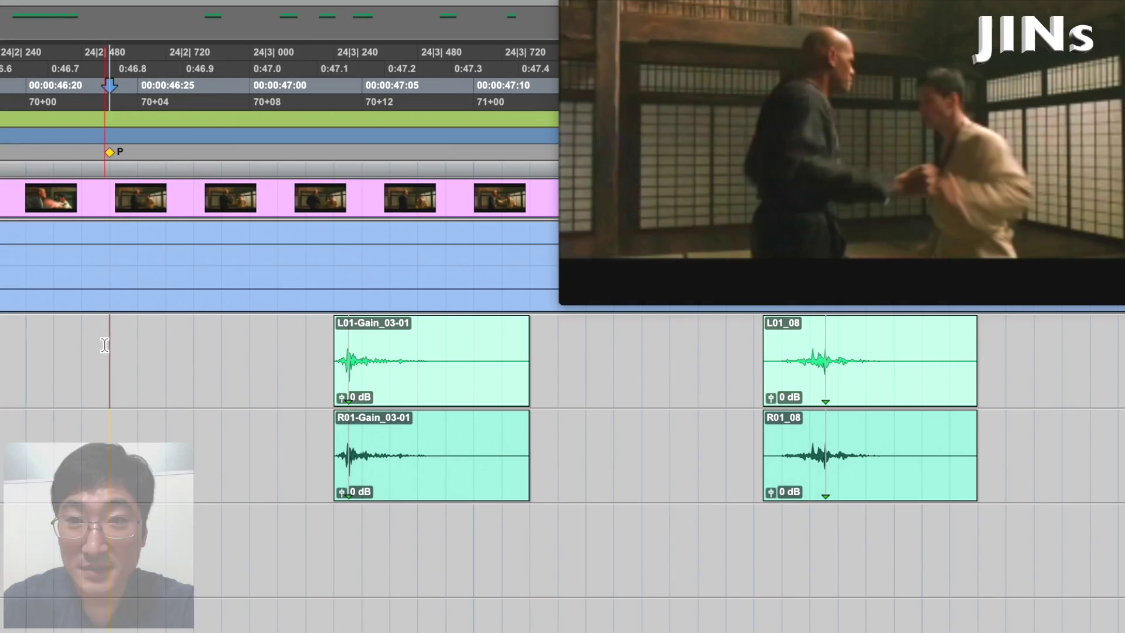
- Step through the video in one-frame nudges to the first punch's impact and add a memory location marker there
{"action": "key", "text": "KP_Add"}
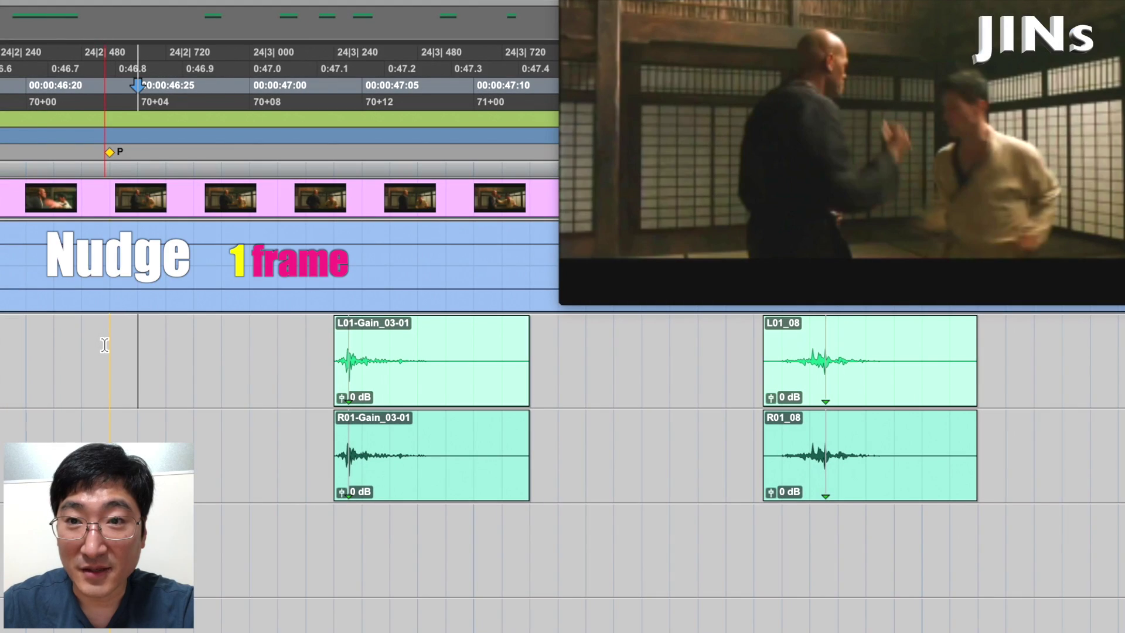
{"action": "key", "text": "KP_Add"}
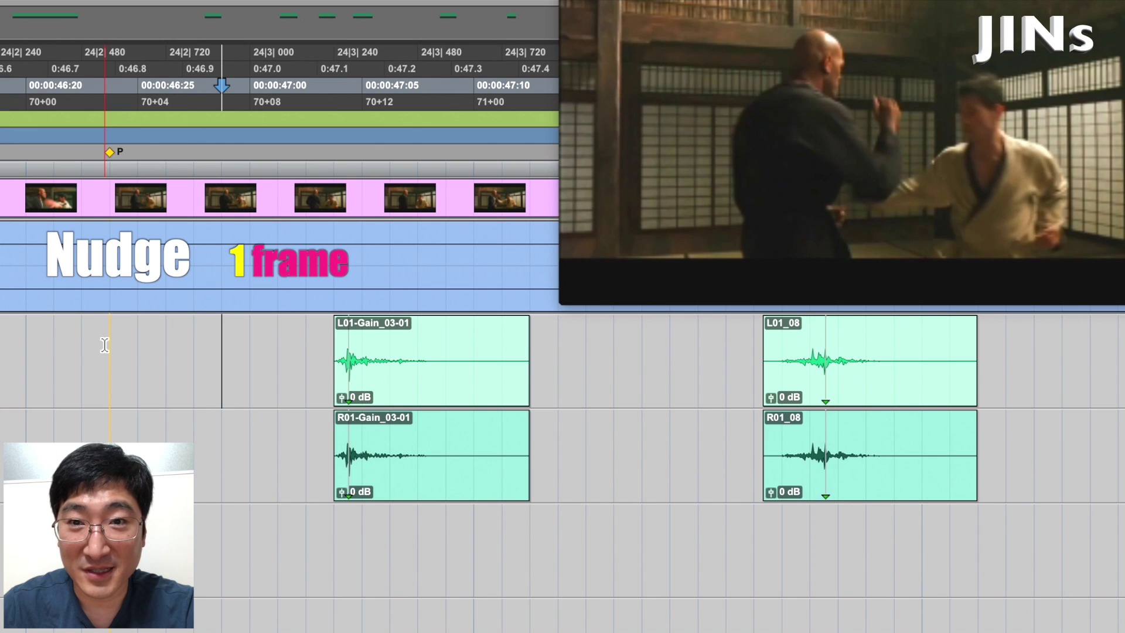
{"action": "key", "text": "KP_Add"}
{"action": "key", "text": "KP_Add"}
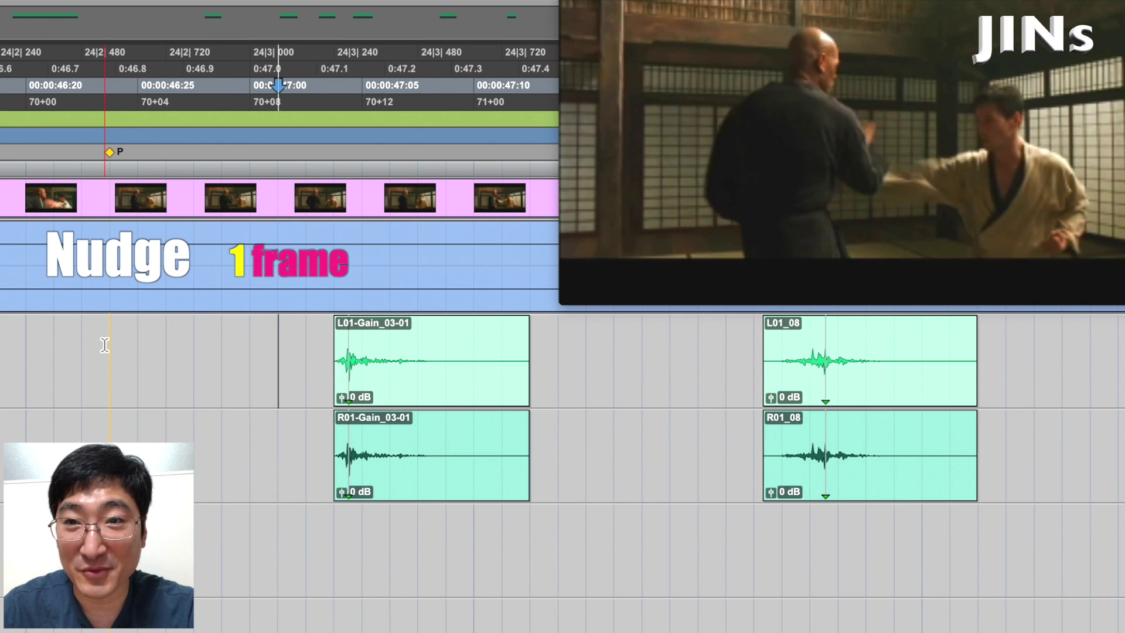
{"action": "key", "text": "KP_Add"}
{"action": "key", "text": "KP_Subtract"}
{"action": "key", "text": "KP_Subtract"}
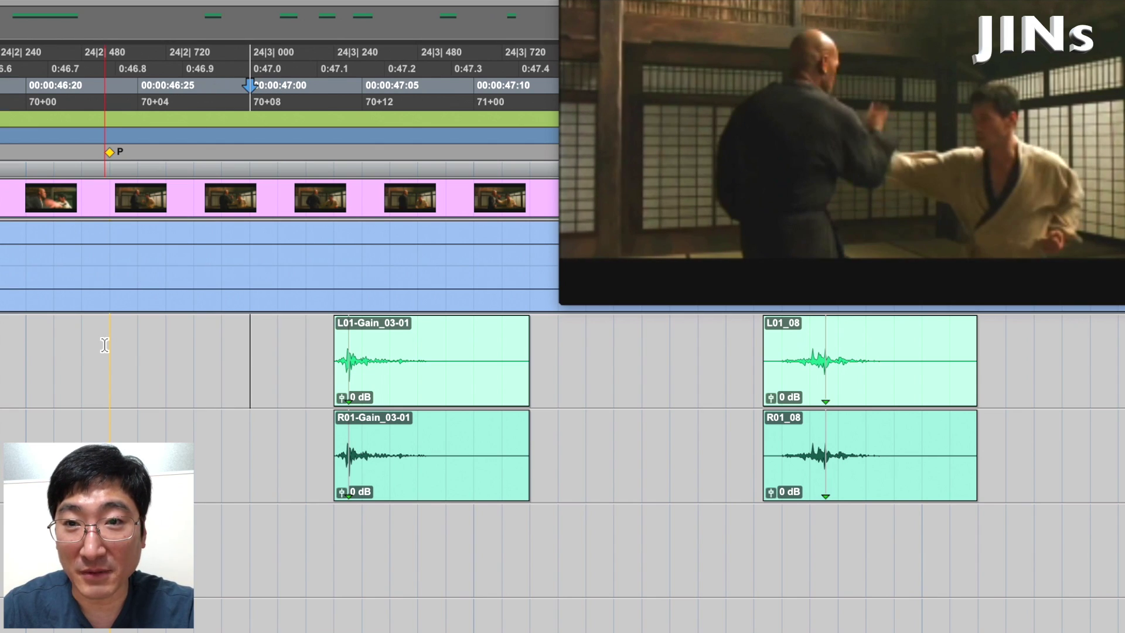
{"action": "key", "text": "KP_Subtract"}
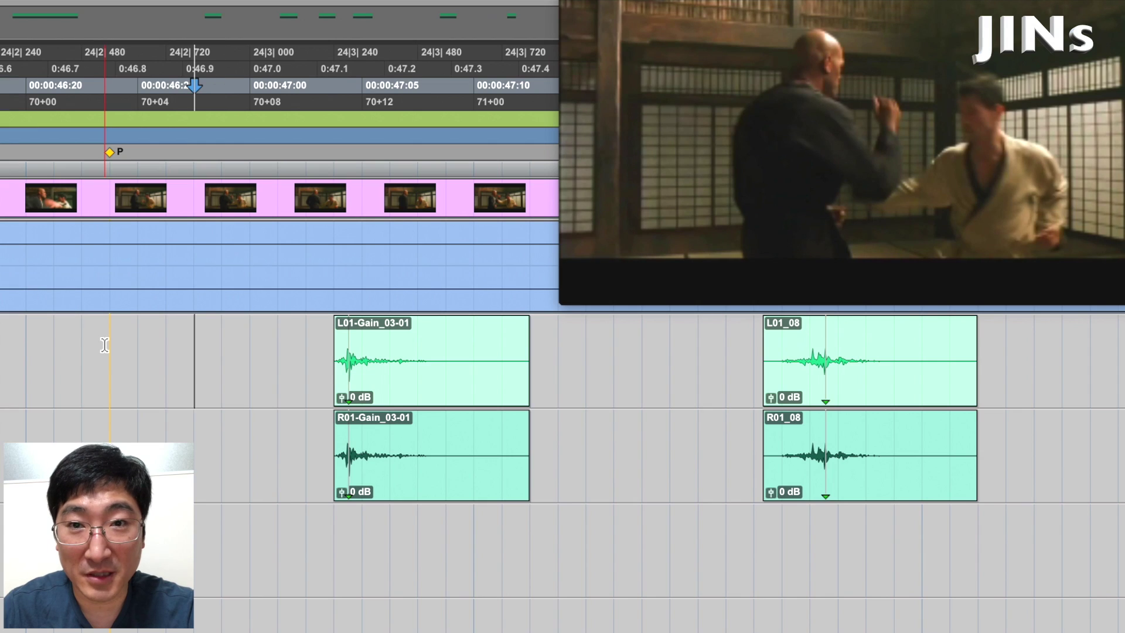
{"action": "key", "text": "KP_Add"}
{"action": "key", "text": "KP_Add"}
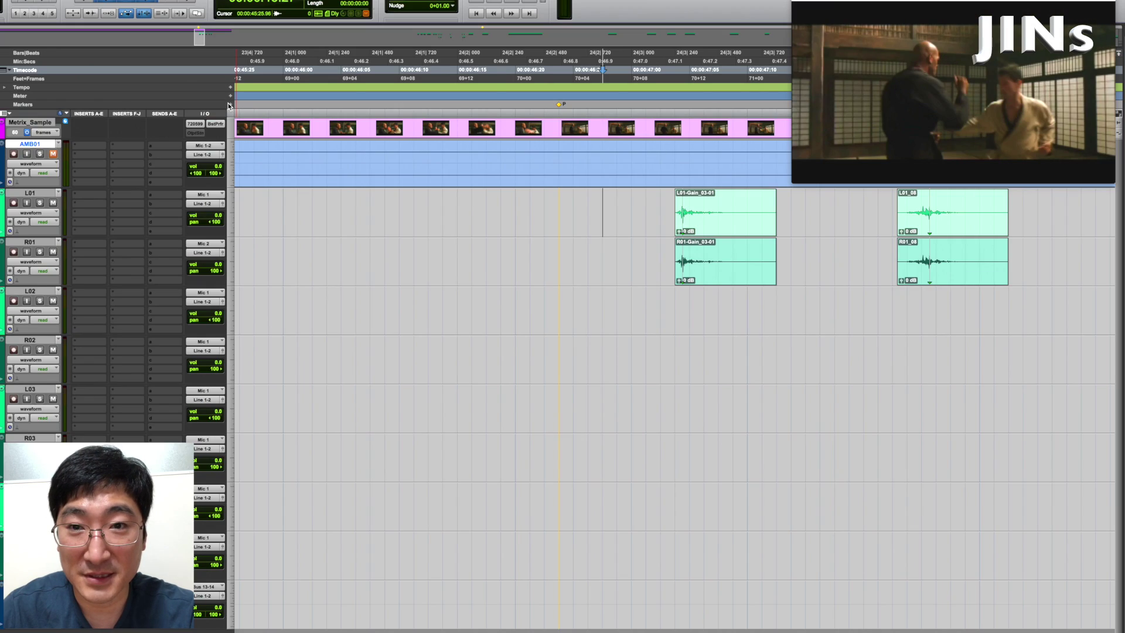
{"action": "key", "text": "KP_Enter"}
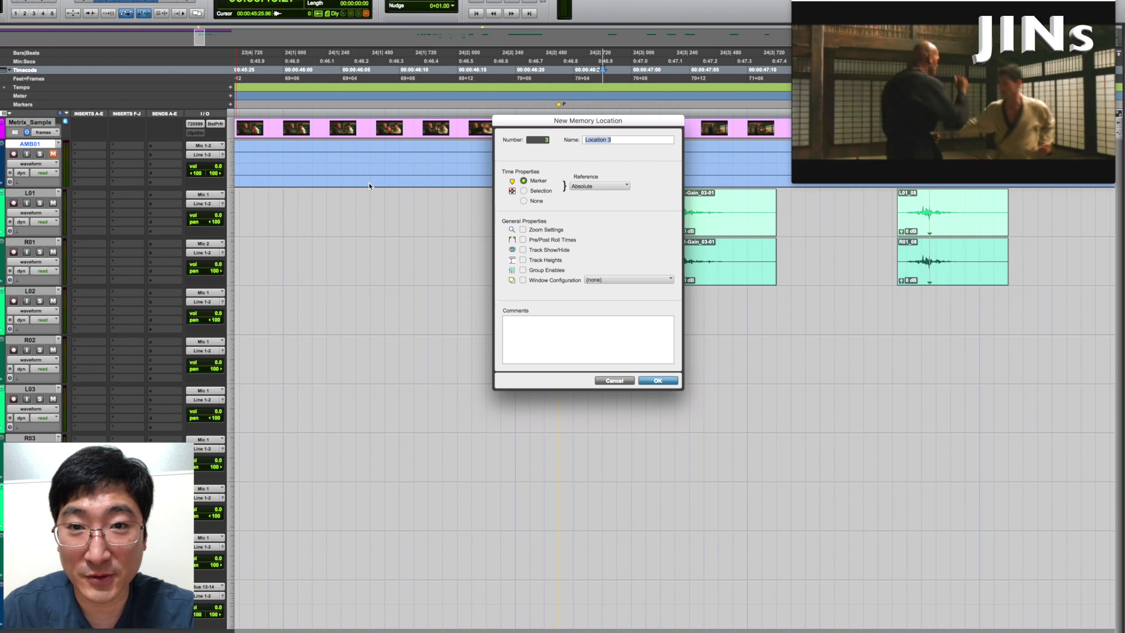
{"action": "key", "text": "Return"}
- Move the L01-Gain_03-01 and R01-Gain_03-01 clips together so their sync point lines up with the impact marker
{"action": "left_click", "coordinate": [729, 226]}
{"action": "left_click", "coordinate": [733, 262], "text": "shift"}
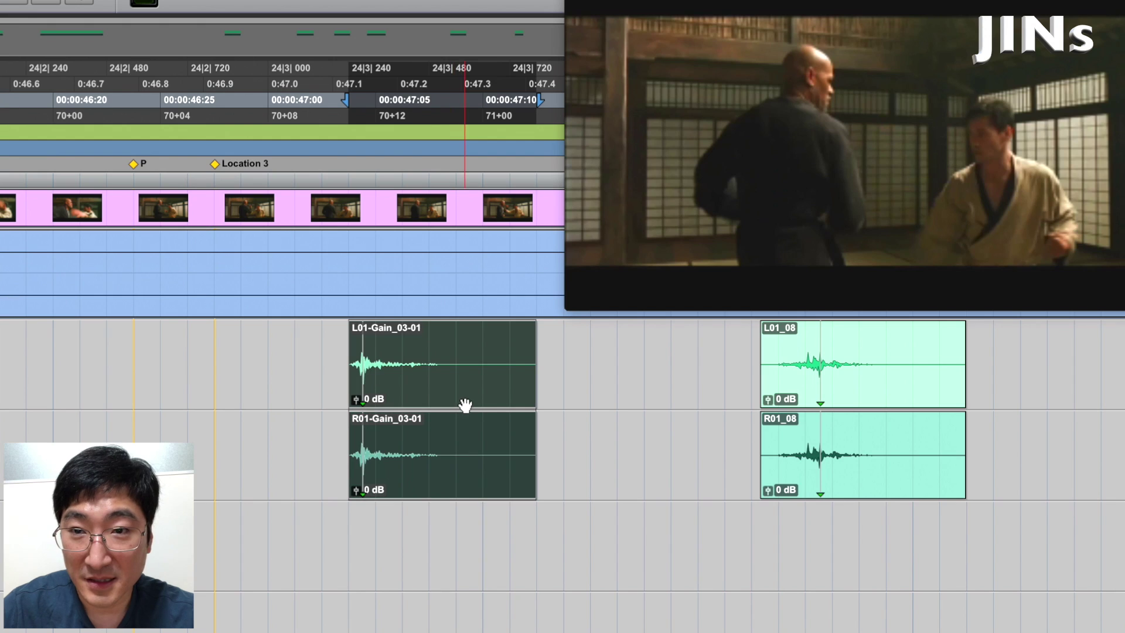
{"action": "left_click_drag", "start_coordinate": [465, 405], "coordinate": [311, 389]}
{"action": "left_click", "coordinate": [156, 381]}
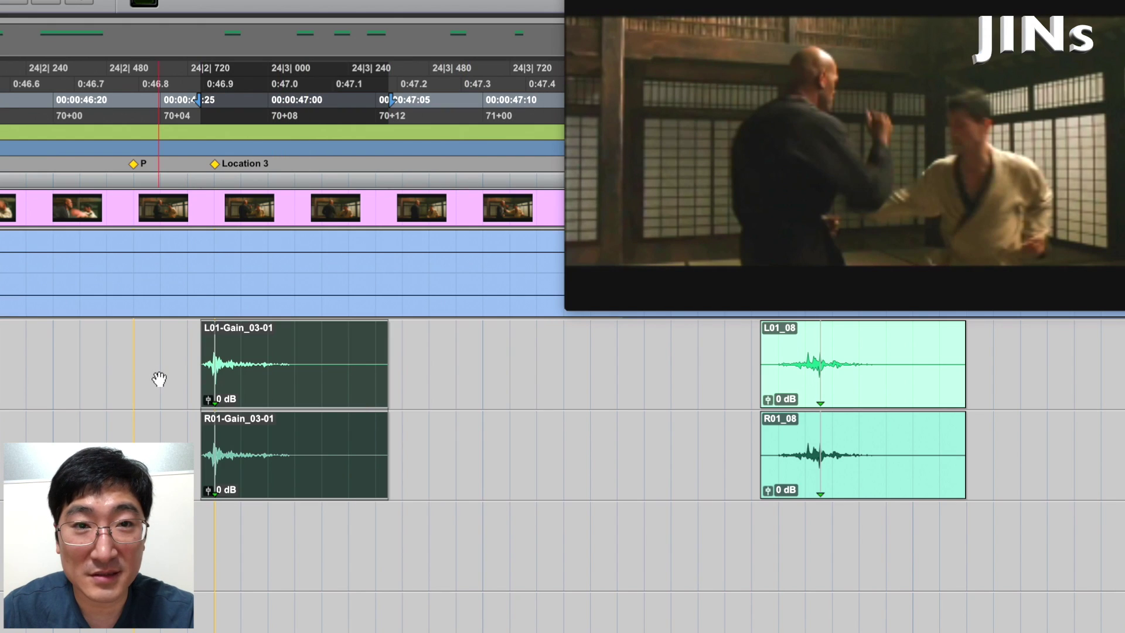
{"action": "left_click", "coordinate": [130, 353]}
{"action": "left_click", "coordinate": [133, 353]}
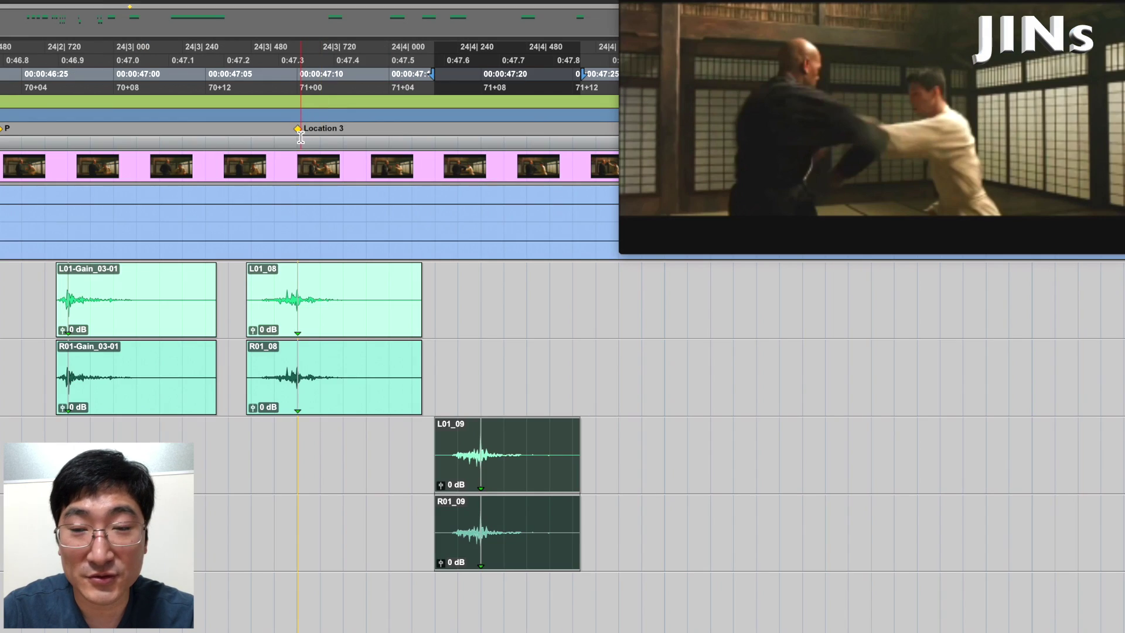
- Move the Location 3 marker to the next impact and align the sync points of the L01_09 and R01_09 clips with it
{"action": "left_click_drag", "start_coordinate": [399, 127], "coordinate": [454, 130]}
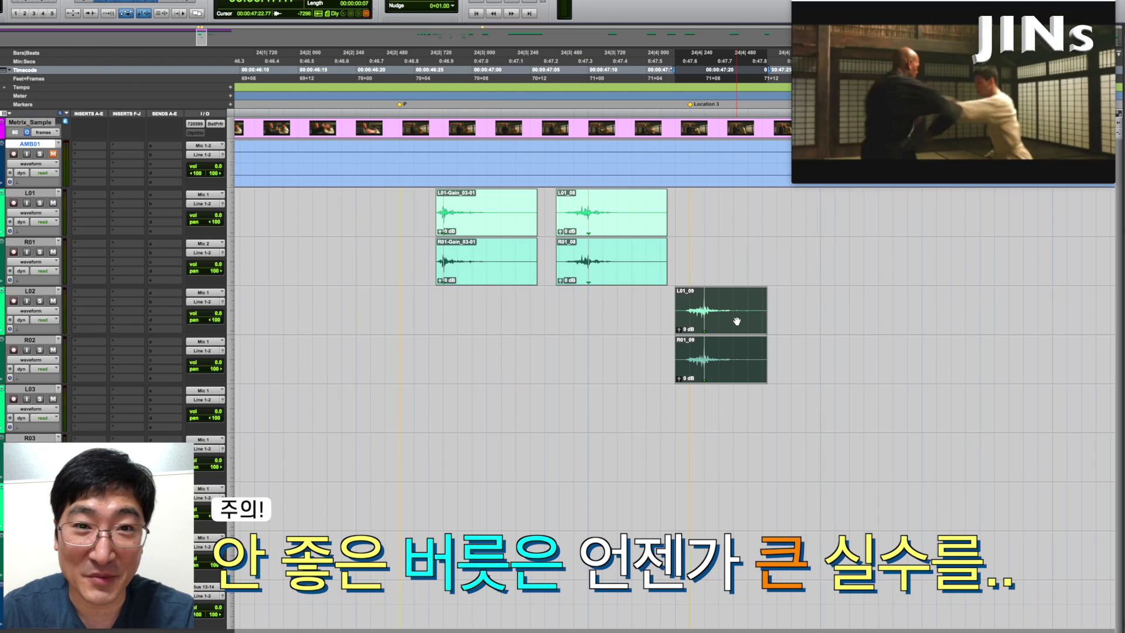
{"action": "key", "text": "comma"}
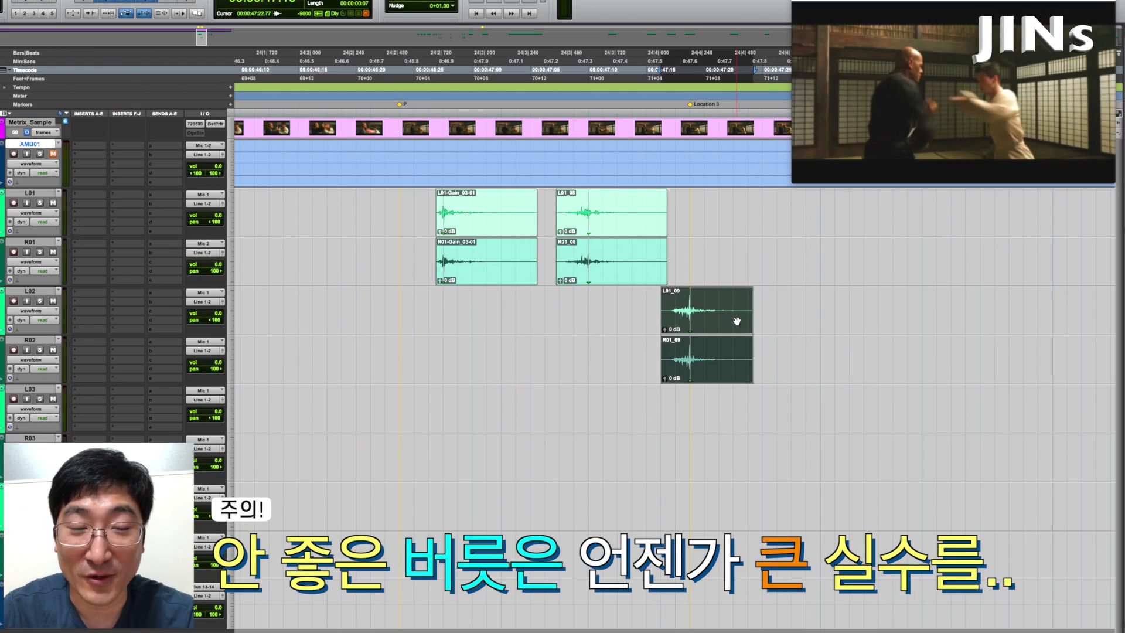
{"action": "left_click", "coordinate": [430, 299]}
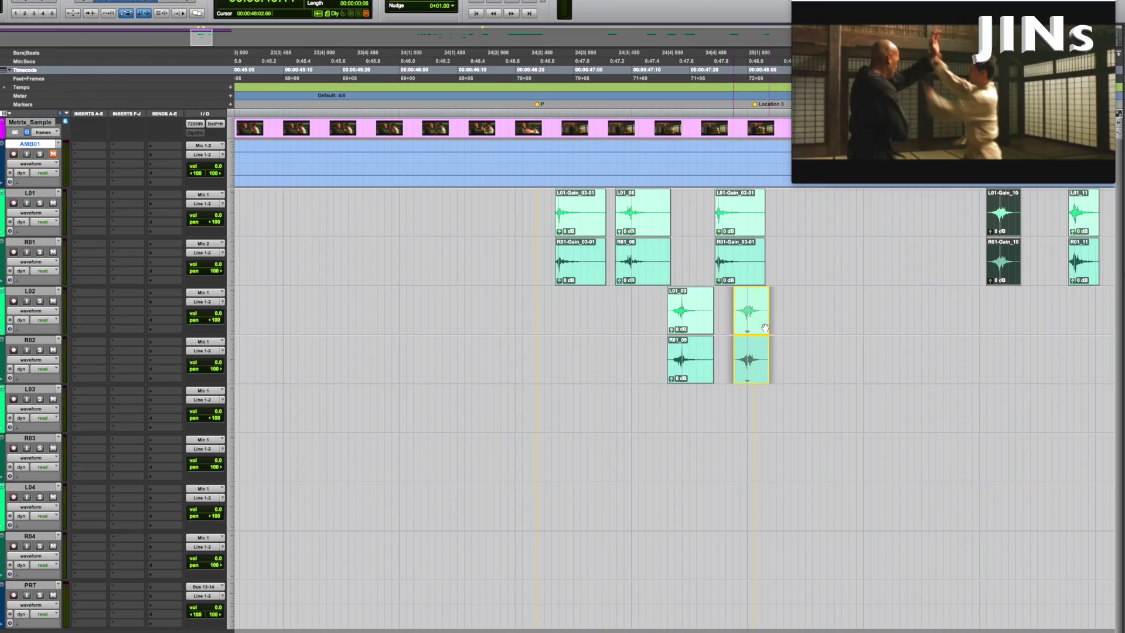
- Move the L01-Gain_10 and R01-Gain_10 clips on L02 and R02 so their sync point meets the Location 3 marker, and play the sequence
{"action": "left_click_drag", "start_coordinate": [765, 327], "coordinate": [773, 328]}
{"action": "left_click", "coordinate": [550, 299]}
{"action": "key", "text": "space"}
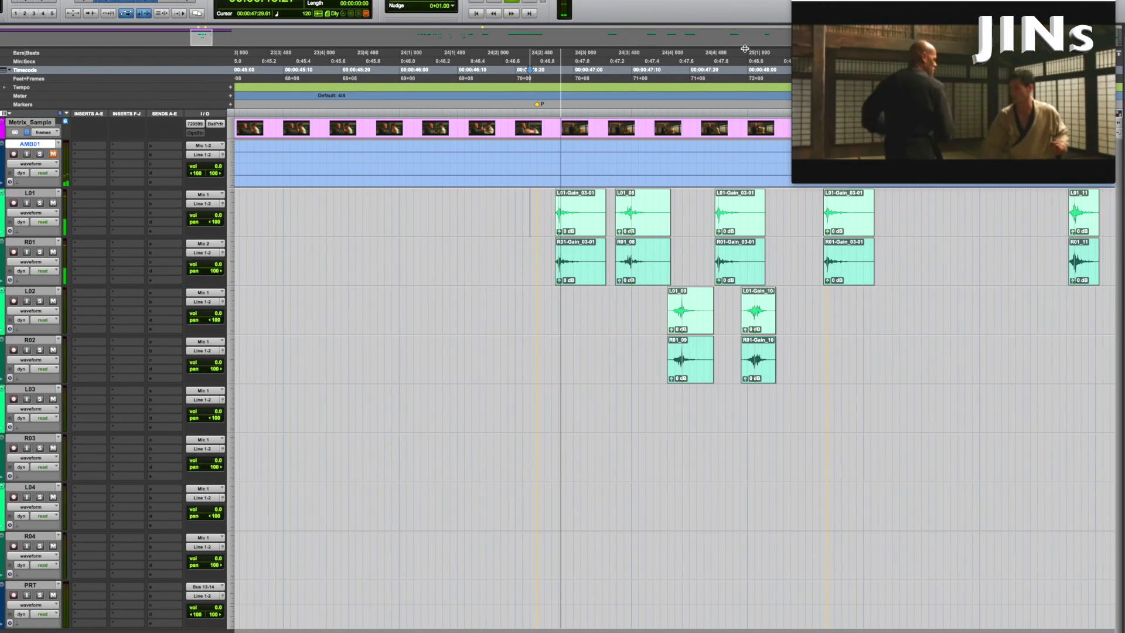
- Line up the L01-Gain_10-01 and R01-Gain_10-01 sync points with the impact marker at 00:00:53:00 and play the hit
{"action": "key", "text": "r"}
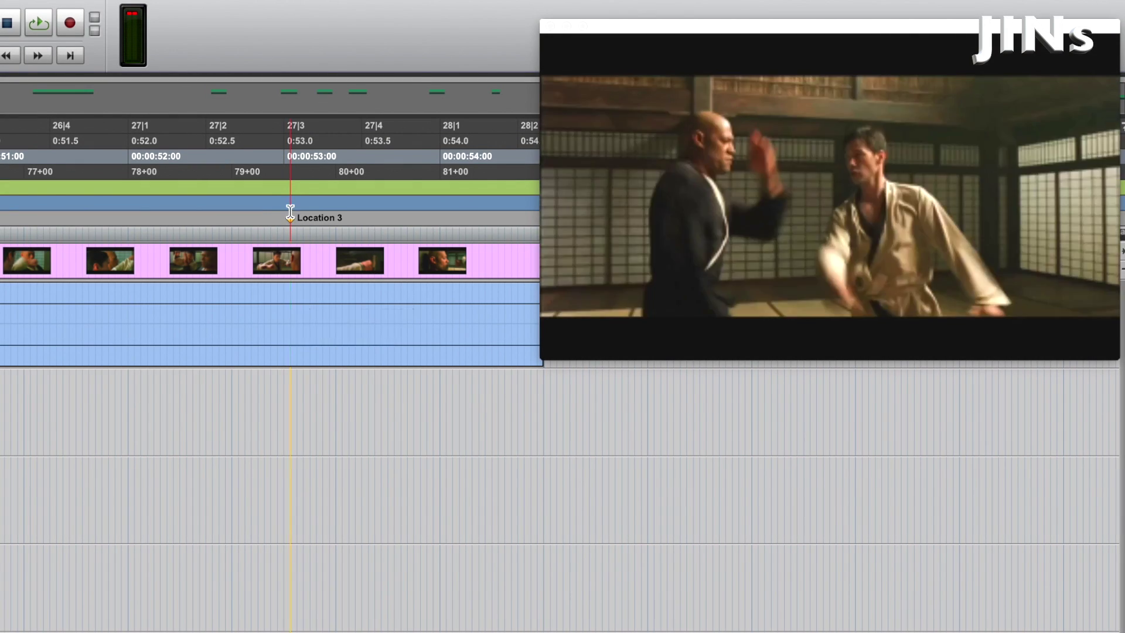
{"action": "left_click", "coordinate": [362, 442], "text": "shift"}
{"action": "left_click_drag", "start_coordinate": [667, 220], "coordinate": [665, 219]}
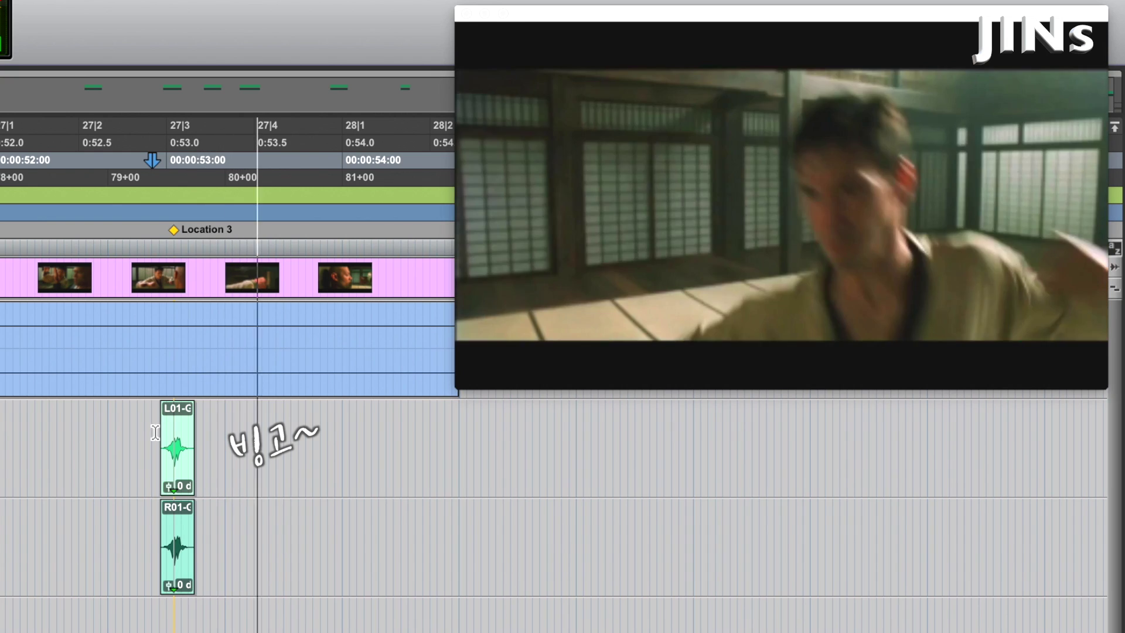
{"action": "key", "text": "space"}
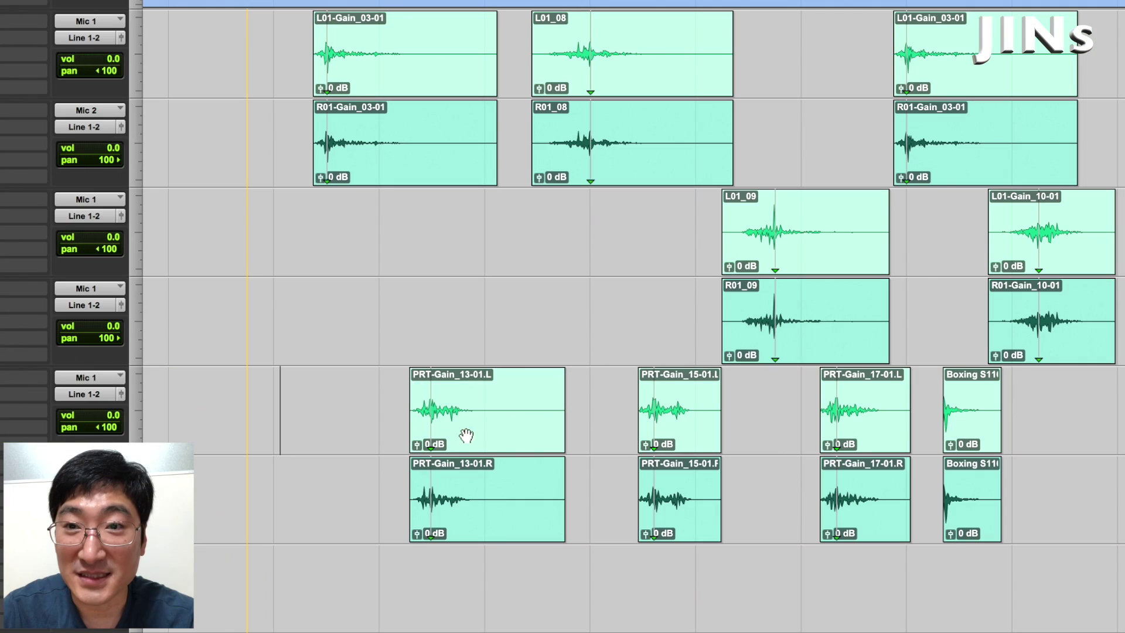
- Move the PRT-Gain_13-01.L and .R clips together so their sync point matches the first L01-Gain_03-01 hit, and play the result
{"action": "left_click", "coordinate": [489, 445]}
{"action": "left_click", "coordinate": [490, 488], "text": "shift"}
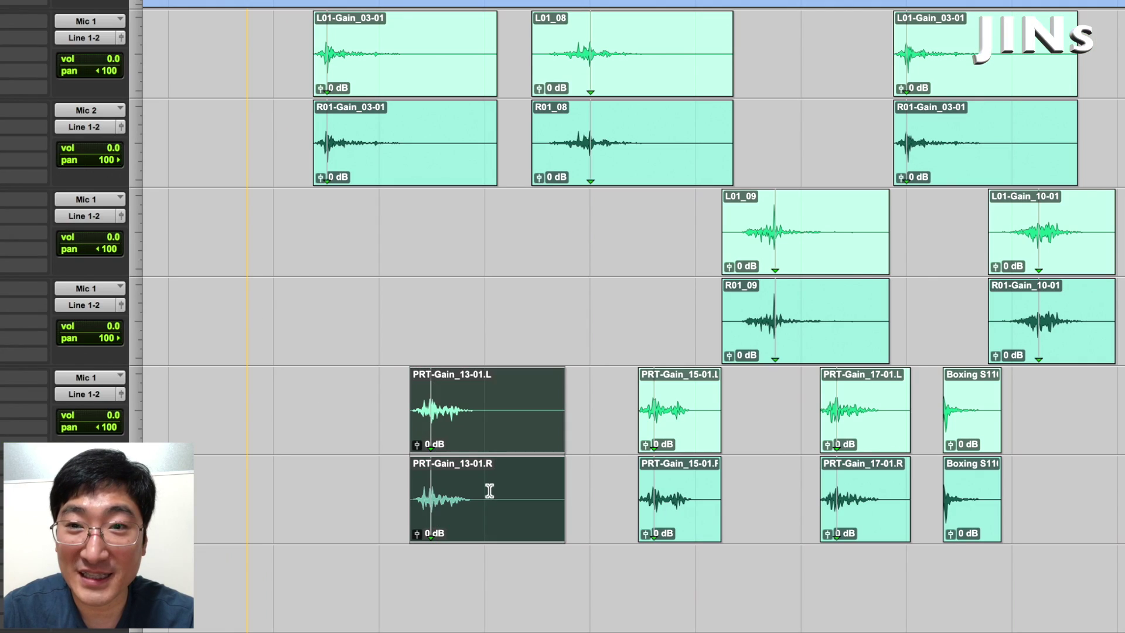
{"action": "left_click_drag", "start_coordinate": [490, 443], "coordinate": [407, 439]}
{"action": "left_click_drag", "start_coordinate": [299, 405], "coordinate": [295, 399]}
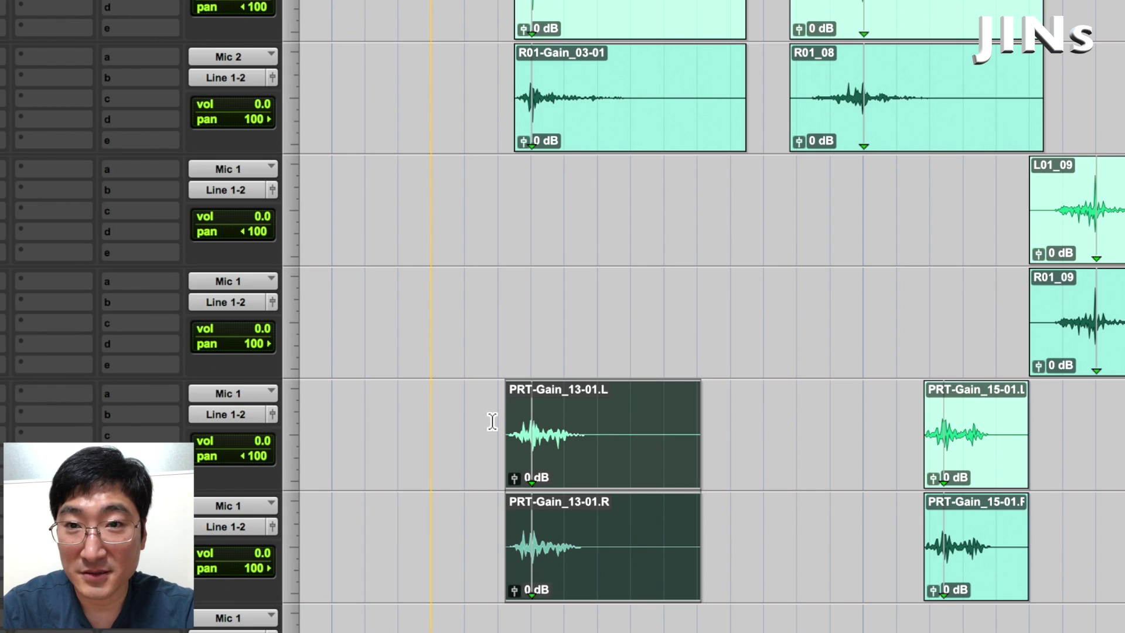
{"action": "left_click", "coordinate": [492, 421]}
{"action": "key", "text": "space"}
{"action": "key", "text": "space"}
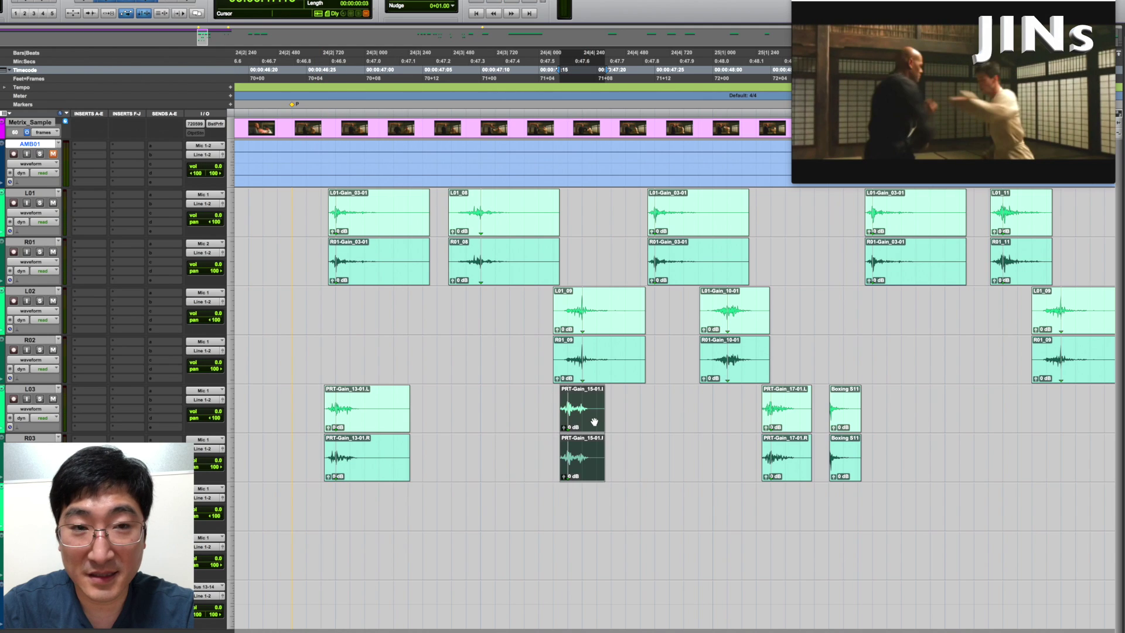
- Align the sync points of the PRT-Gain_15-01 and PRT-Gain_17-01 pairs with the L01_09 and L01-Gain_10-01 hits, and play them
{"action": "left_click_drag", "start_coordinate": [594, 422], "coordinate": [609, 422]}
{"action": "left_click", "coordinate": [306, 404]}
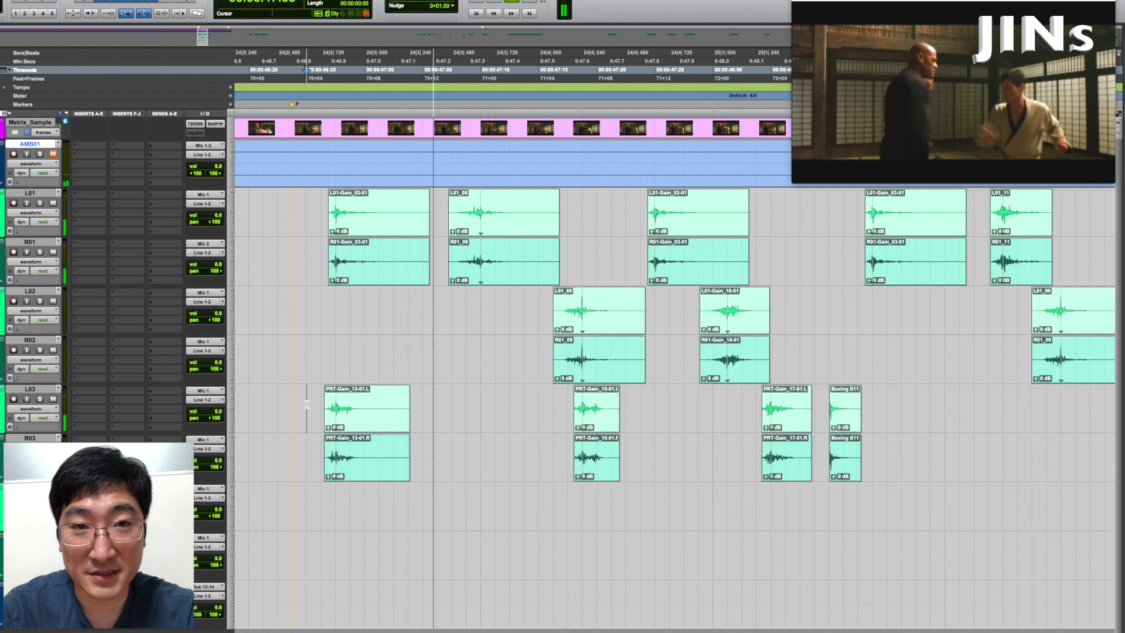
{"action": "left_click", "coordinate": [785, 410]}
{"action": "left_click_drag", "start_coordinate": [786, 410], "coordinate": [742, 410]}
{"action": "left_click", "coordinate": [653, 401]}
{"action": "key", "text": "space"}
- Move the Boxing S11 clip pair on L03 and R03 so its attack lines up with the L01-Gain_03-01 hit just before L01_11
{"action": "left_click", "coordinate": [847, 421]}
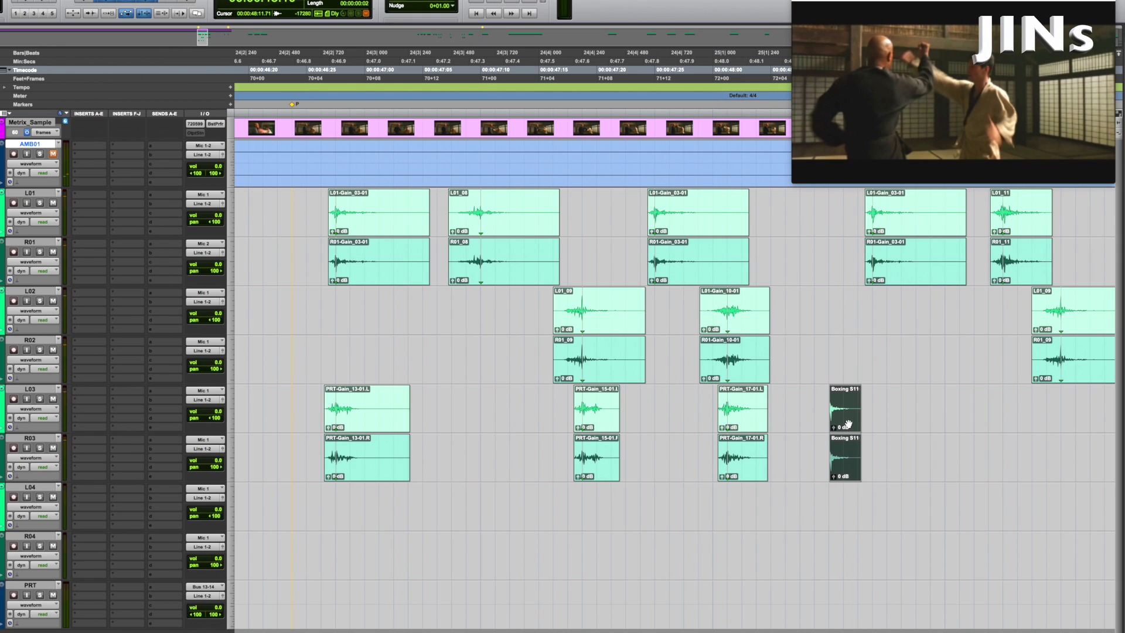
{"action": "left_click_drag", "start_coordinate": [848, 423], "coordinate": [891, 423]}
{"action": "left_click", "coordinate": [810, 404]}
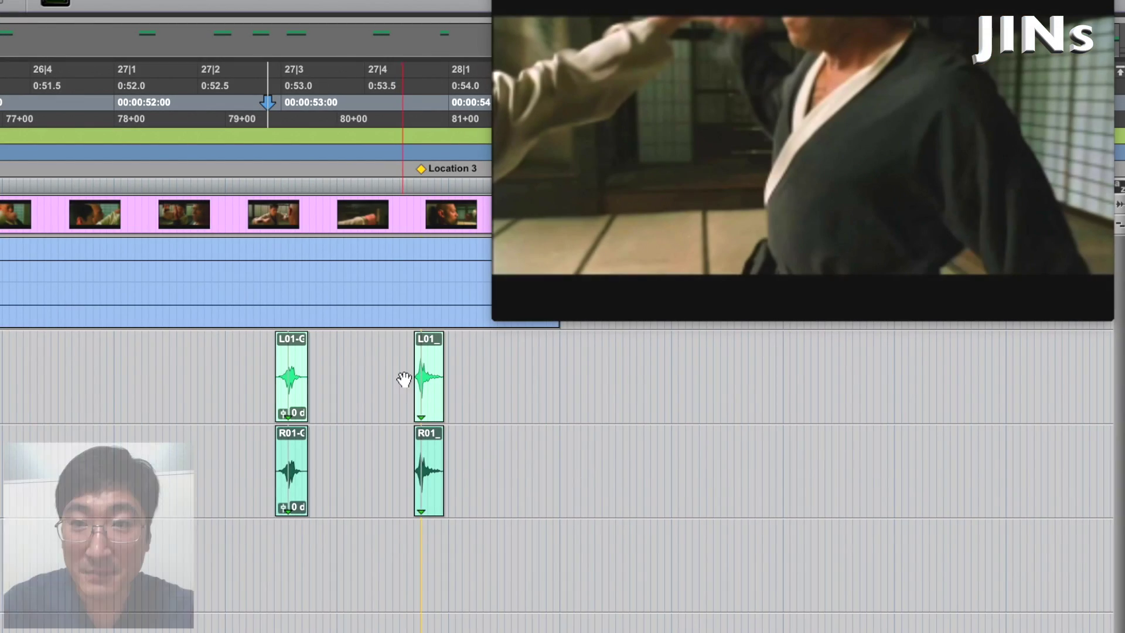
- Play back the last two cloth hits around 00:00:53 against the video to check their timing
{"action": "left_click", "coordinate": [405, 370]}
{"action": "key", "text": "space"}
{"action": "key", "text": "space"}
{"action": "left_click", "coordinate": [268, 358]}
{"action": "key", "text": "space"}
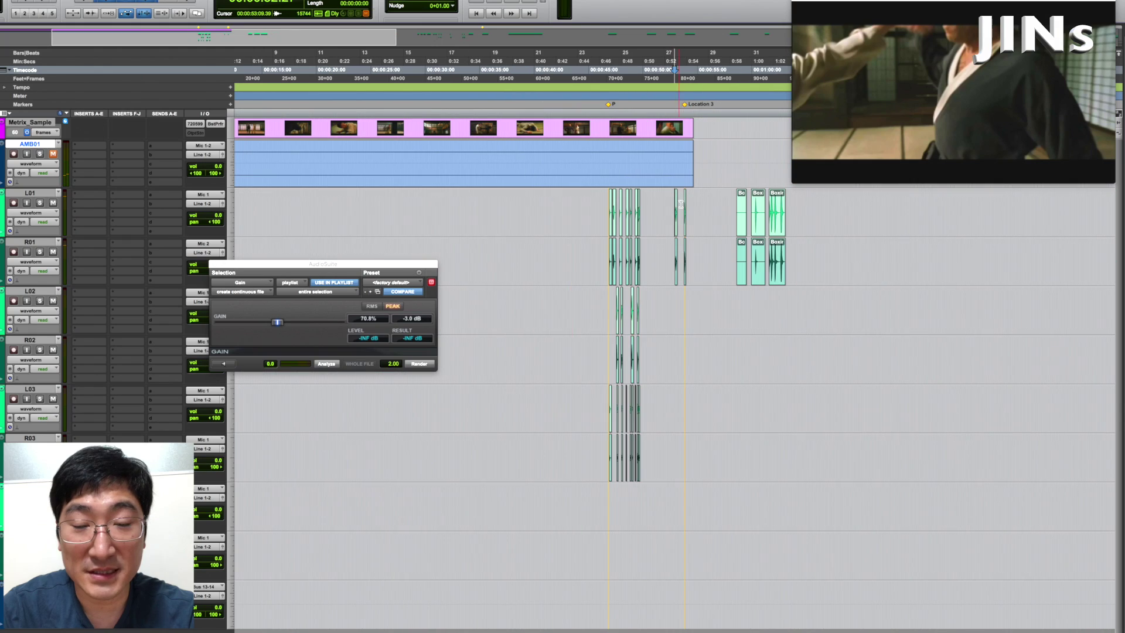
{"action": "key", "text": "space"}
- Audition the BoxingPunchingBag 6102_89_7 sample and copy one of its hits to L03 and R03 at the impact near 00:00:53
{"action": "left_click", "coordinate": [778, 208]}
{"action": "key", "text": "t"}
{"action": "key", "text": "t"}
{"action": "key", "text": "t"}
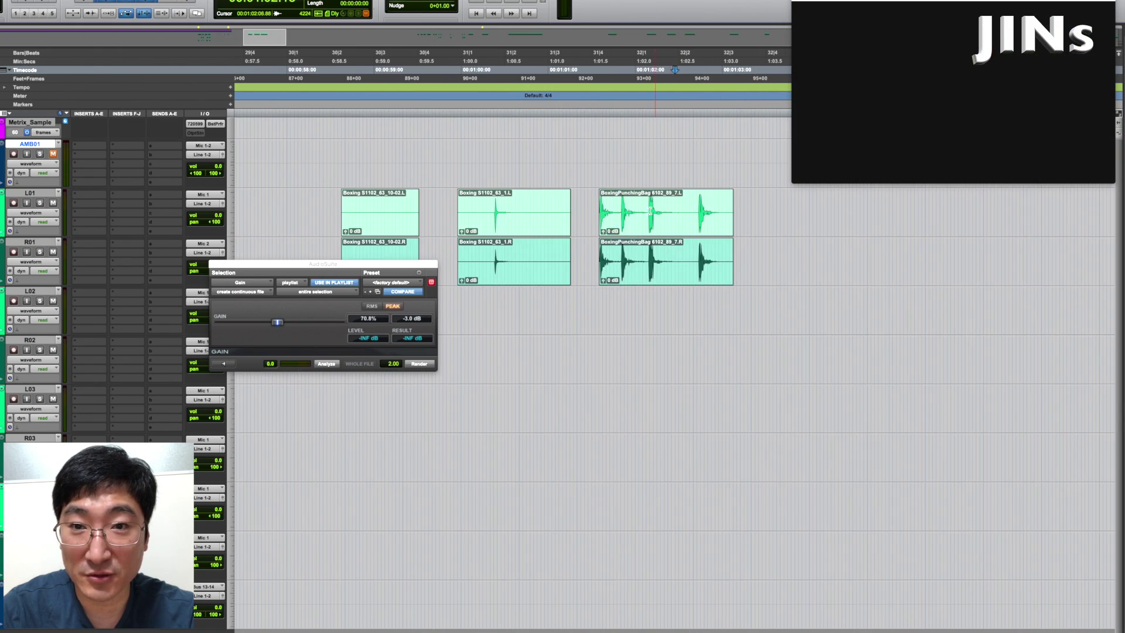
{"action": "left_click", "coordinate": [646, 209]}
{"action": "key", "text": "space"}
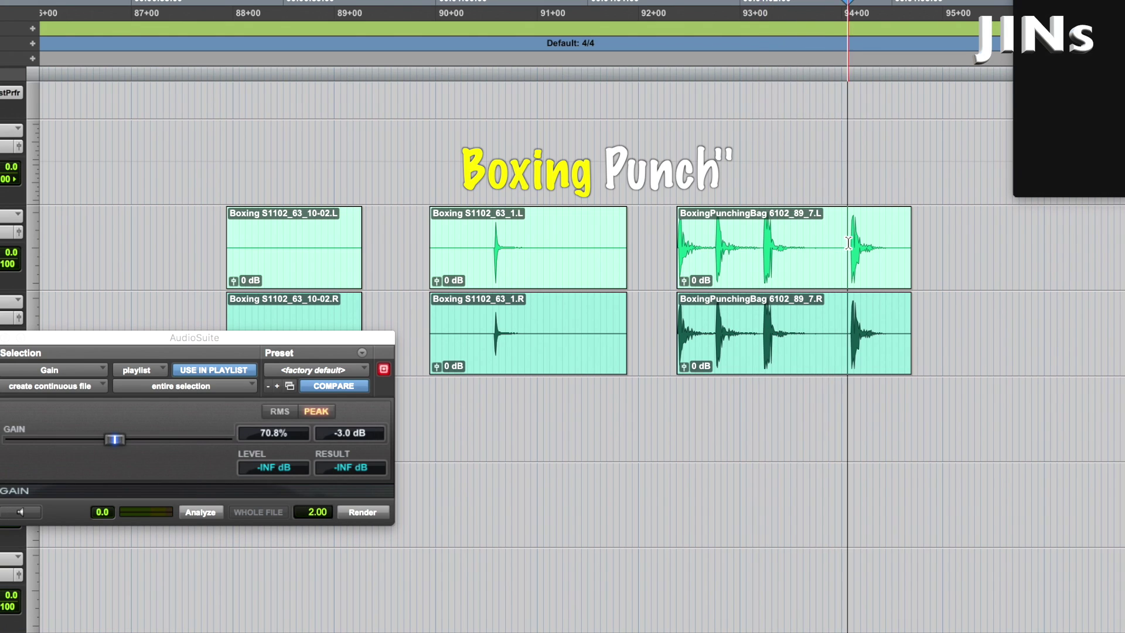
{"action": "left_click", "coordinate": [715, 242]}
{"action": "left_click_drag", "start_coordinate": [715, 242], "coordinate": [746, 311]}
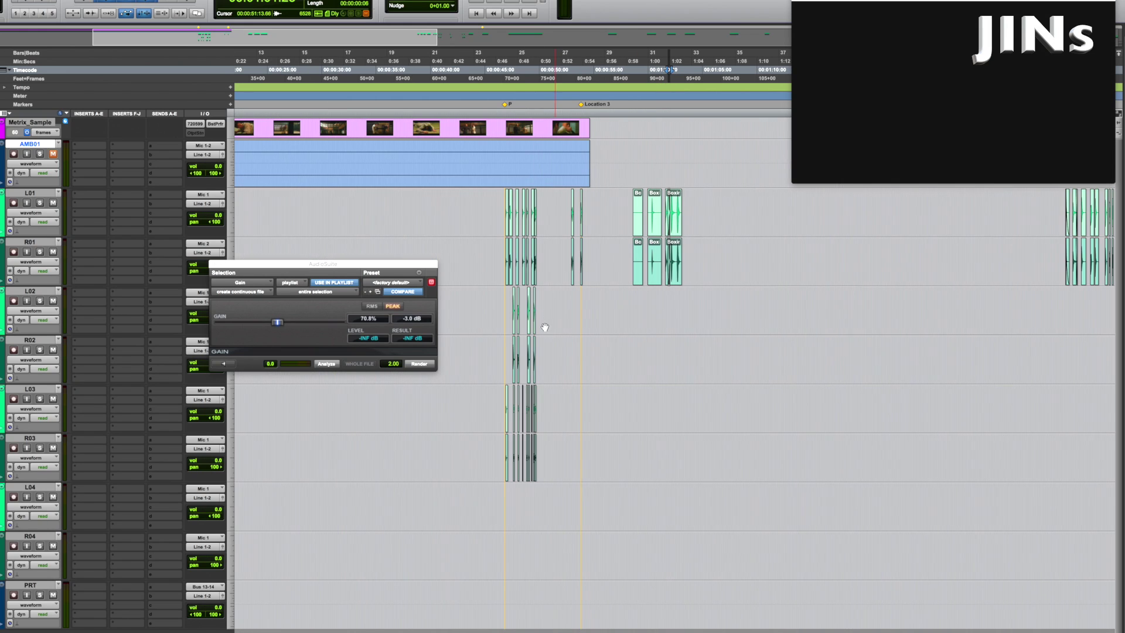
{"action": "left_click", "coordinate": [546, 407]}
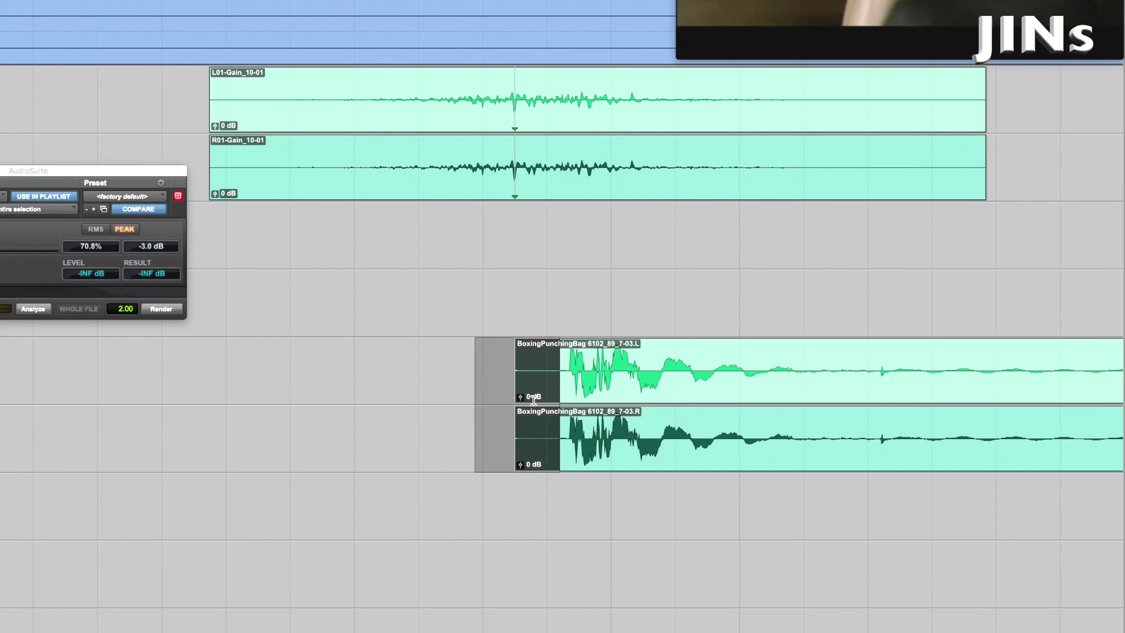
- Trim the silence before the punching bag hit on L03 and R03 and add a short fade-in at the clips' start
{"action": "key", "text": "Delete"}
{"action": "left_click_drag", "start_coordinate": [540, 401], "coordinate": [569, 412]}
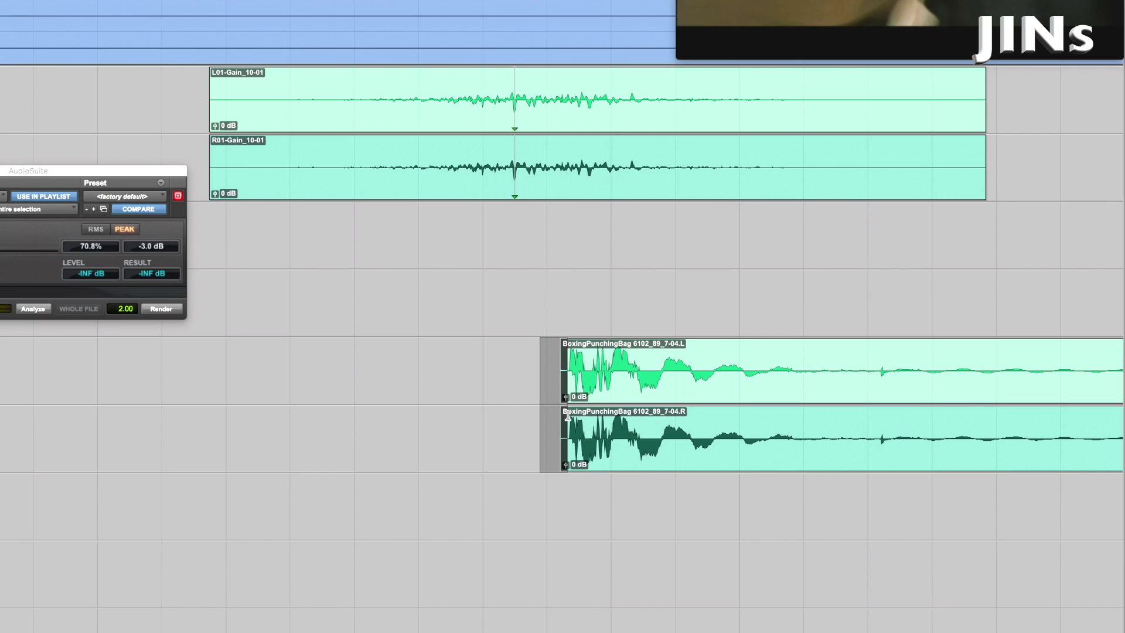
{"action": "key", "text": "super+f"}
{"action": "key", "text": "Return"}
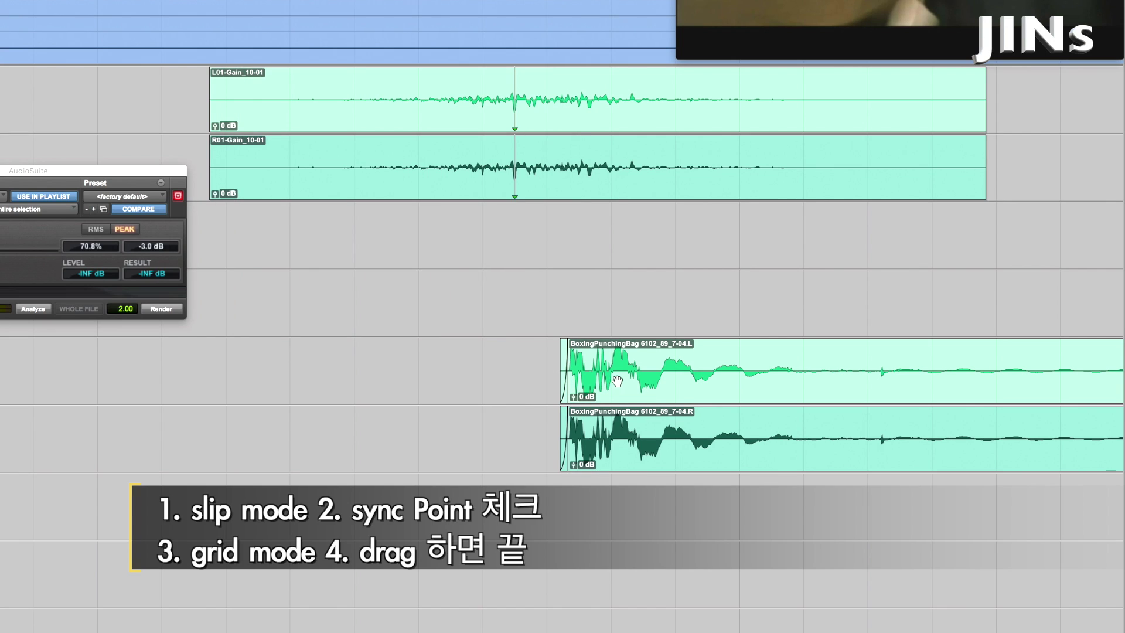
- Set a sync point at the first attack peak of the BoxingPunchingBag 6102_89_7-04.L and .R clips
{"action": "left_click", "coordinate": [649, 394]}
{"action": "left_click", "coordinate": [649, 454], "text": "shift"}
{"action": "key", "text": "t"}
{"action": "key", "text": "t"}
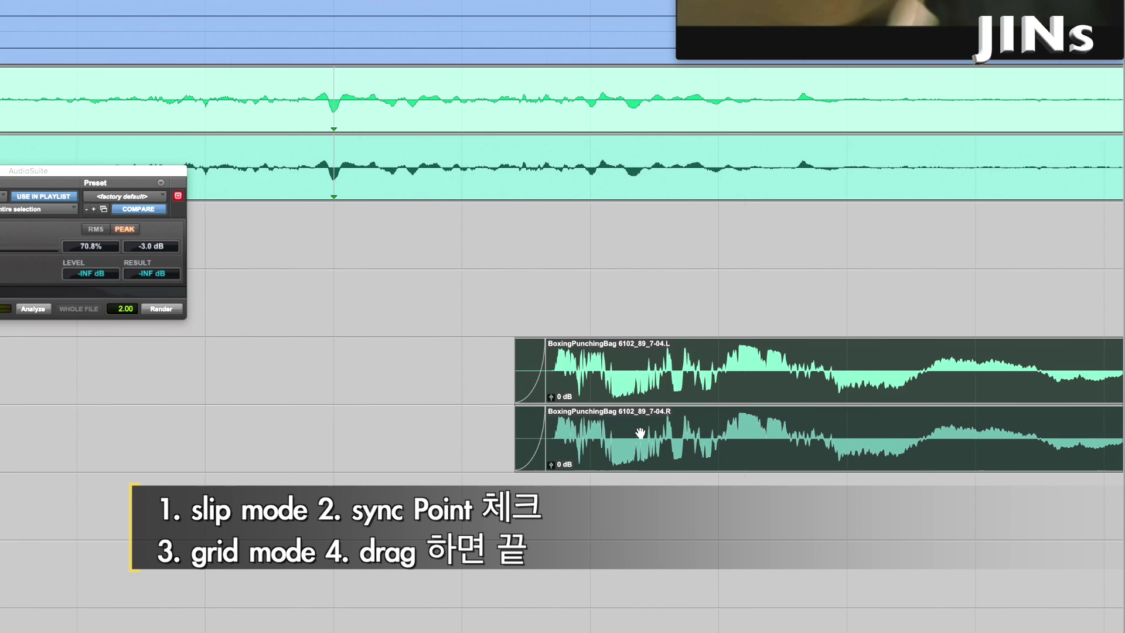
{"action": "left_click", "coordinate": [559, 346]}
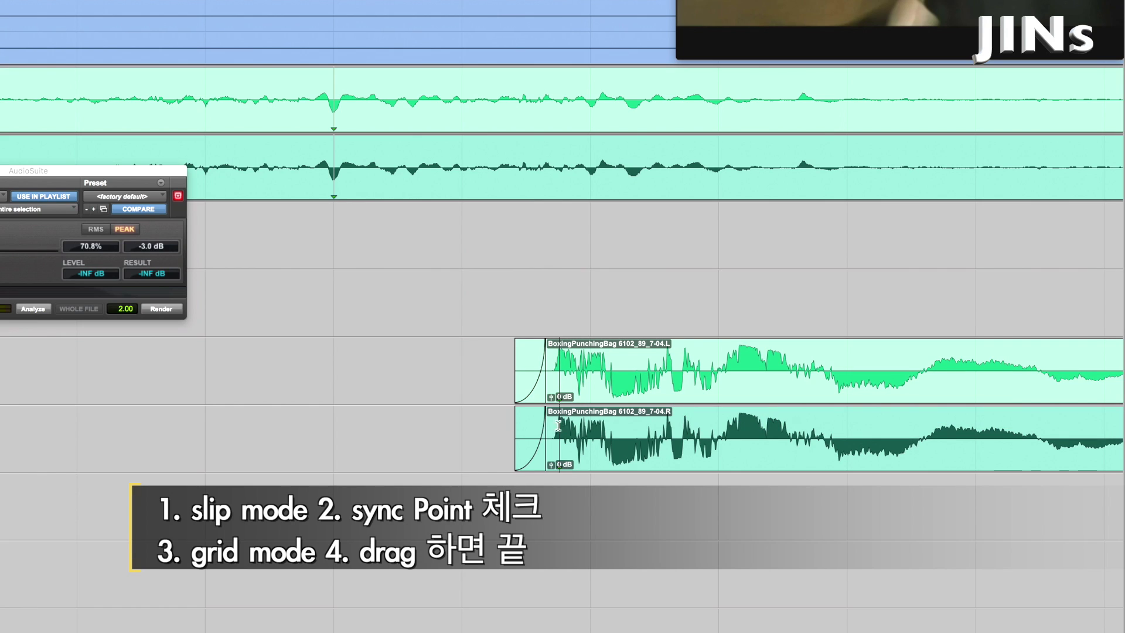
- Move the BoxingPunchingBag 6102_89_7-04 pair so its sync point lines up with L01-Gain_10-01's, and play the hit
{"action": "left_click", "coordinate": [780, 398]}
{"action": "left_click", "coordinate": [783, 449], "text": "shift"}
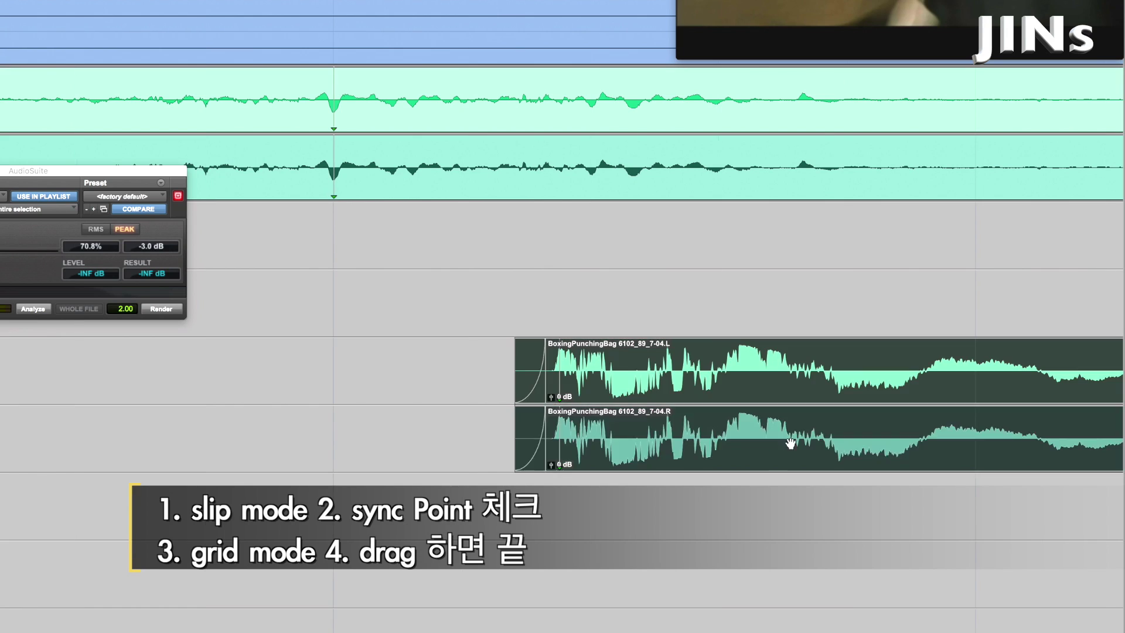
{"action": "left_click_drag", "start_coordinate": [812, 384], "coordinate": [588, 384]}
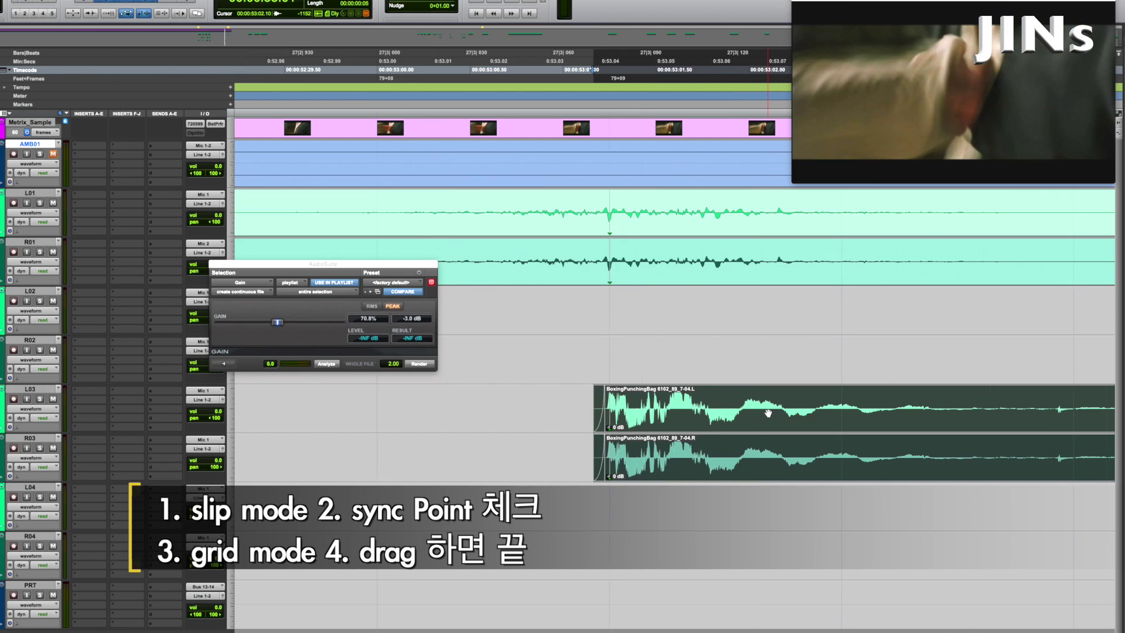
{"action": "key", "text": "r"}
{"action": "left_click", "coordinate": [627, 398]}
{"action": "key", "text": "space"}
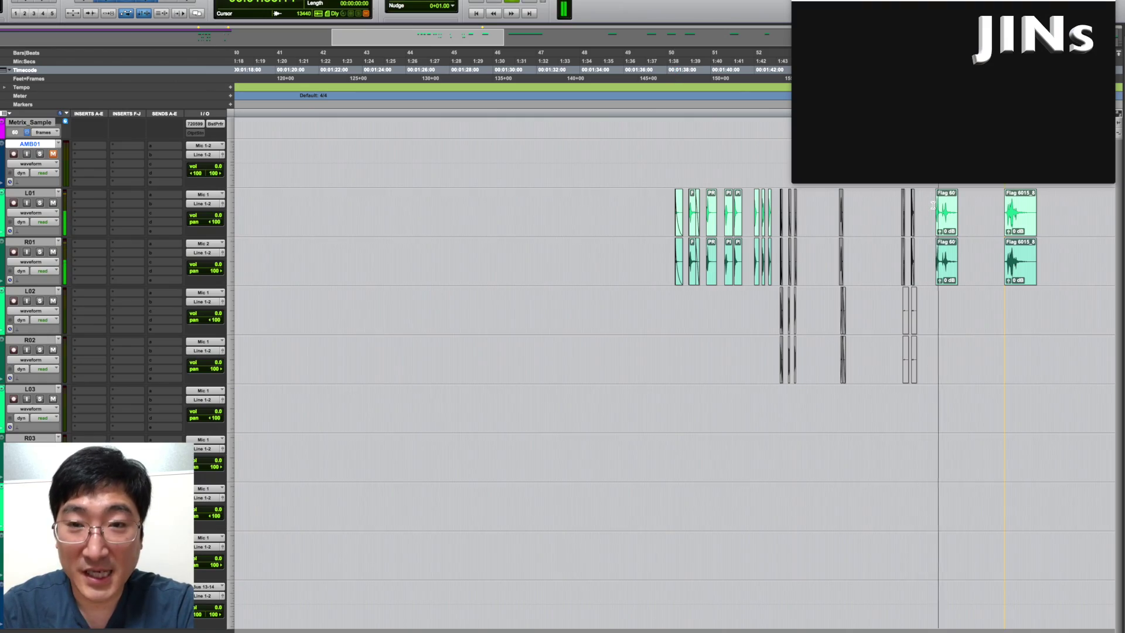
- Audition the flag sound effects and select a stretch of the flag clip across both the left and right channels
{"action": "key", "text": "t"}
{"action": "key", "text": "t"}
{"action": "key", "text": "t"}
{"action": "key", "text": "t"}
{"action": "key", "text": "t"}
{"action": "key", "text": "space"}
{"action": "left_click", "coordinate": [785, 204]}
{"action": "key", "text": "space"}
{"action": "key", "text": "r"}
{"action": "left_click_drag", "start_coordinate": [861, 213], "coordinate": [1035, 269]}
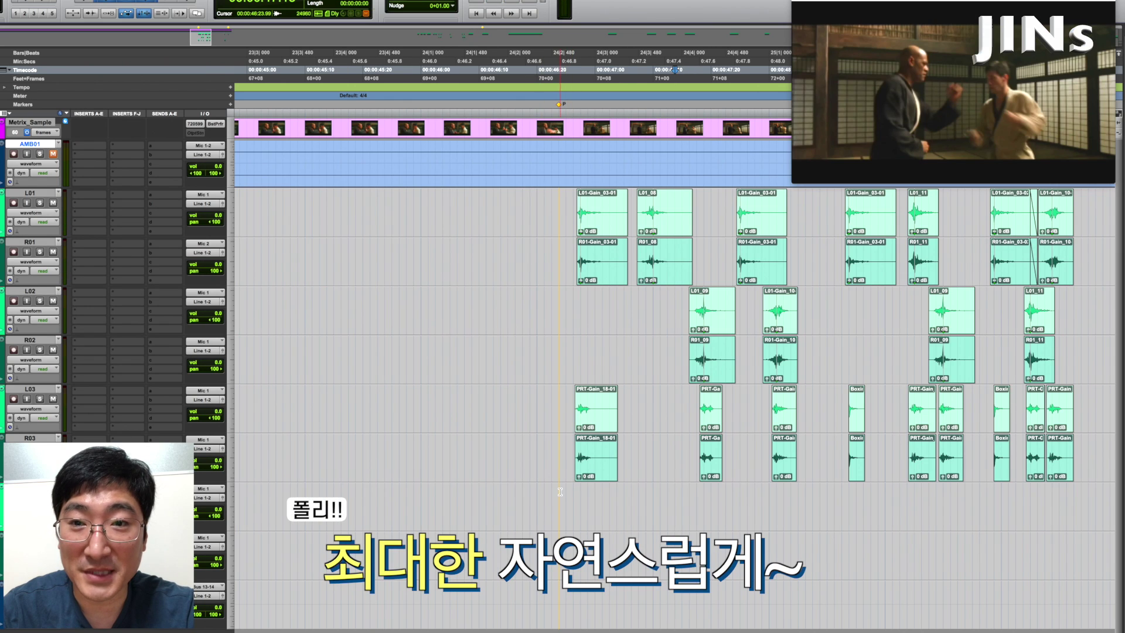
- Paste the flag sound onto the L04 and R04 tracks starting at marker P and play it with the scene
{"action": "left_click_drag", "start_coordinate": [559, 492], "coordinate": [793, 563]}
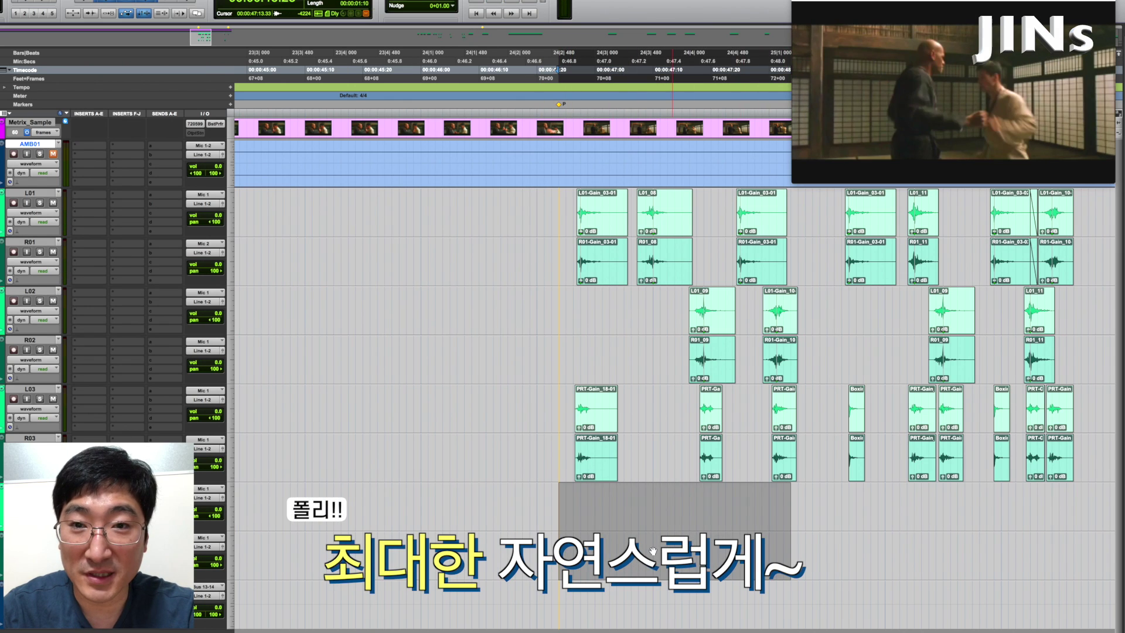
{"action": "key", "text": "super+v"}
{"action": "key", "text": "space"}
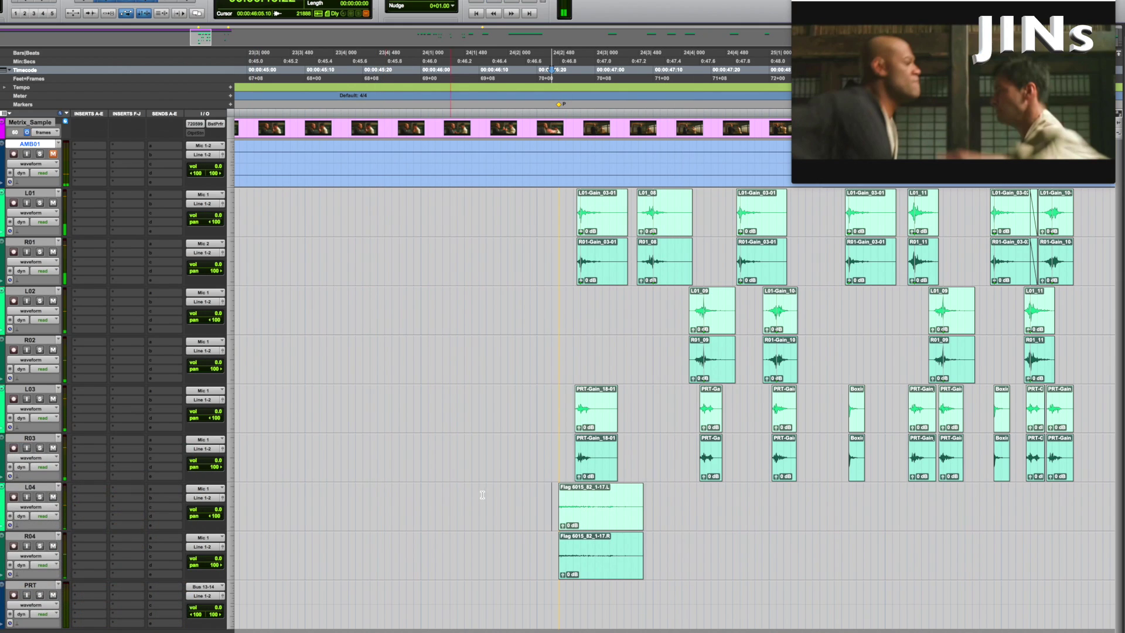
- Add a fast-rising fade-in about two frames long to the start of the Flag 6015_82_1-17.L and .R clips
{"action": "key", "text": "Tab"}
{"action": "key", "text": "t"}
{"action": "key", "text": "t"}
{"action": "left_click_drag", "start_coordinate": [675, 506], "coordinate": [732, 536]}
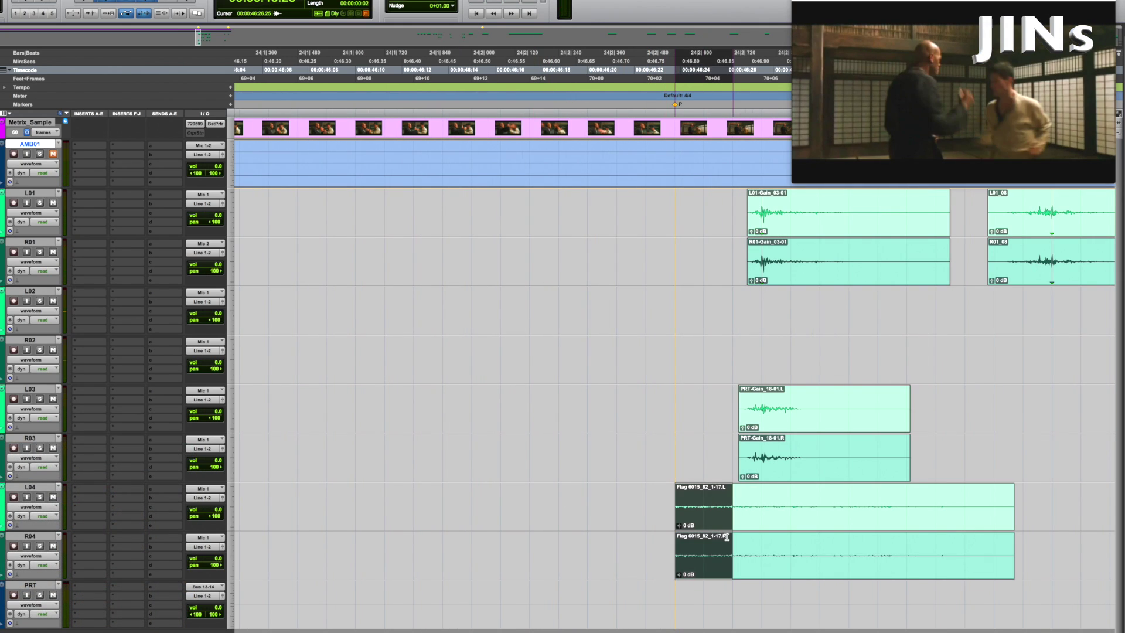
{"action": "key", "text": "super+f"}
{"action": "left_click", "coordinate": [516, 309]}
{"action": "left_click", "coordinate": [525, 234]}
{"action": "left_click", "coordinate": [671, 339]}
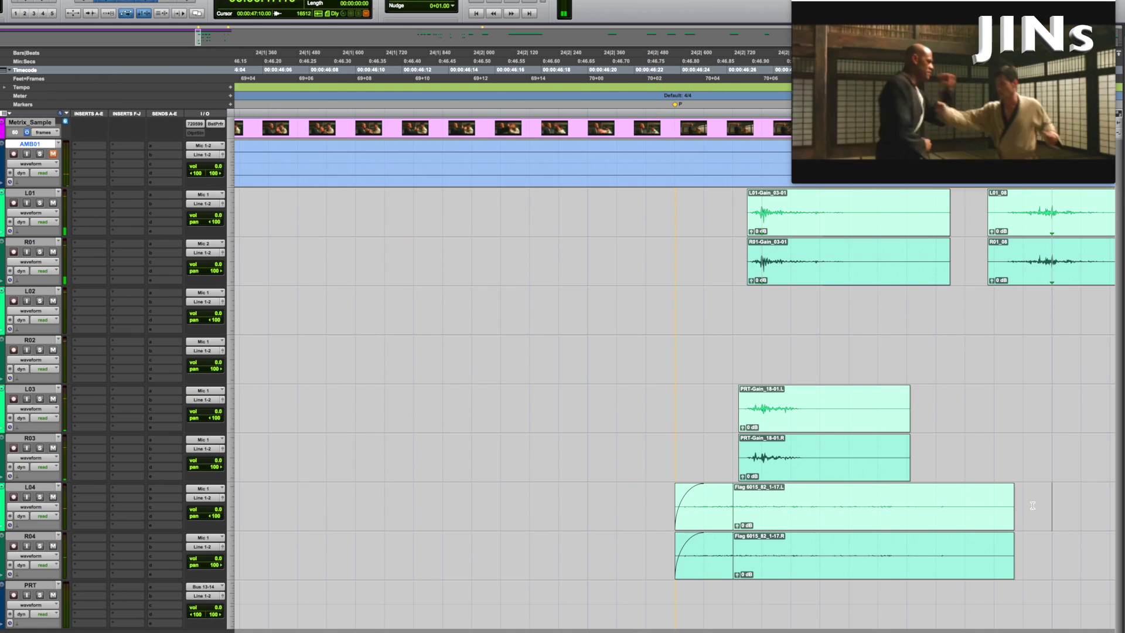
- Add a fade-out at the end of the Flag 6015_82_1-17 clip pair and play it with the scene
{"action": "left_click_drag", "start_coordinate": [1005, 545], "coordinate": [976, 539]}
{"action": "key", "text": "super+f"}
{"action": "key", "text": "Return"}
{"action": "left_click", "coordinate": [663, 494]}
{"action": "key", "text": "space"}
{"action": "key", "text": "r"}
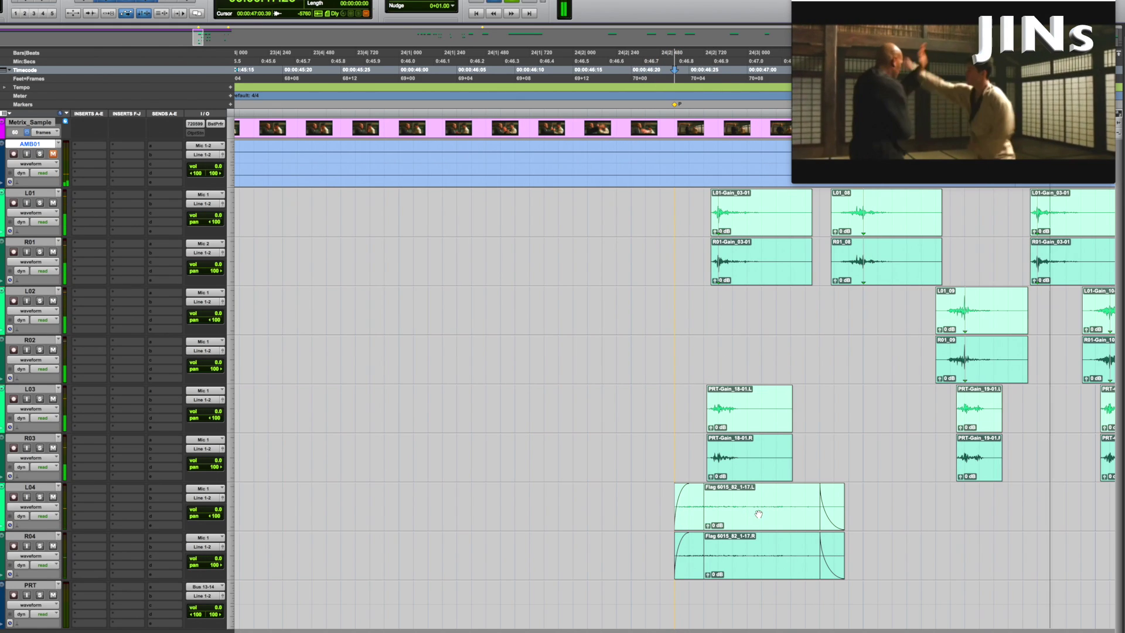
- Place two copies of the faded flag clip pair one after another on L04 and R04, and play the sequence
{"action": "left_click_drag", "start_coordinate": [767, 532], "coordinate": [945, 507]}
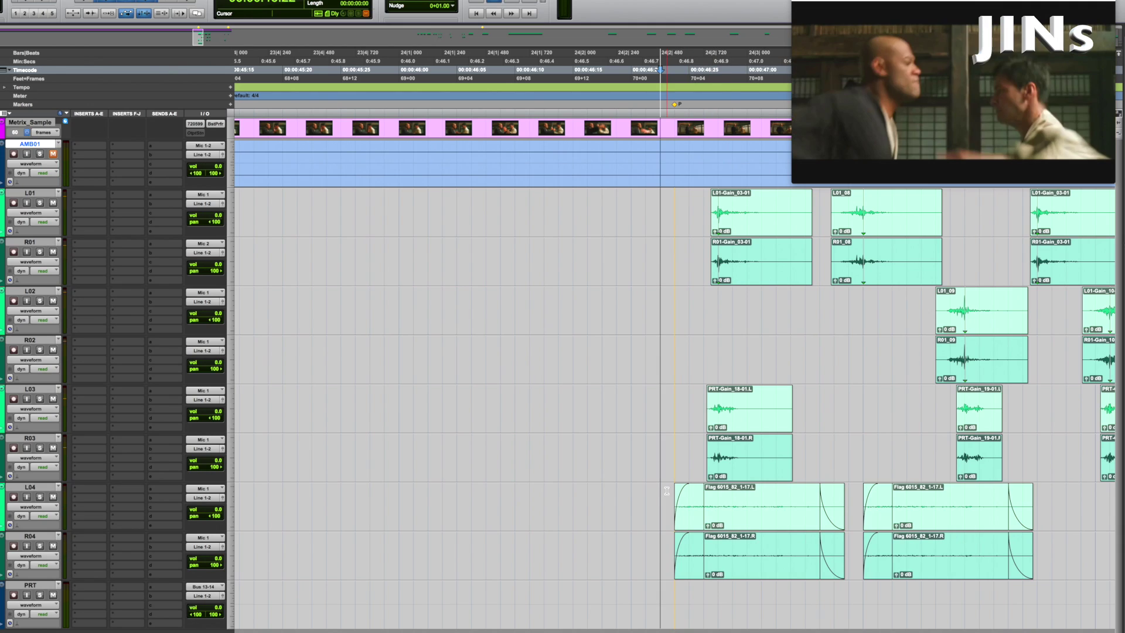
{"action": "left_click_drag", "start_coordinate": [640, 517], "coordinate": [830, 517]}
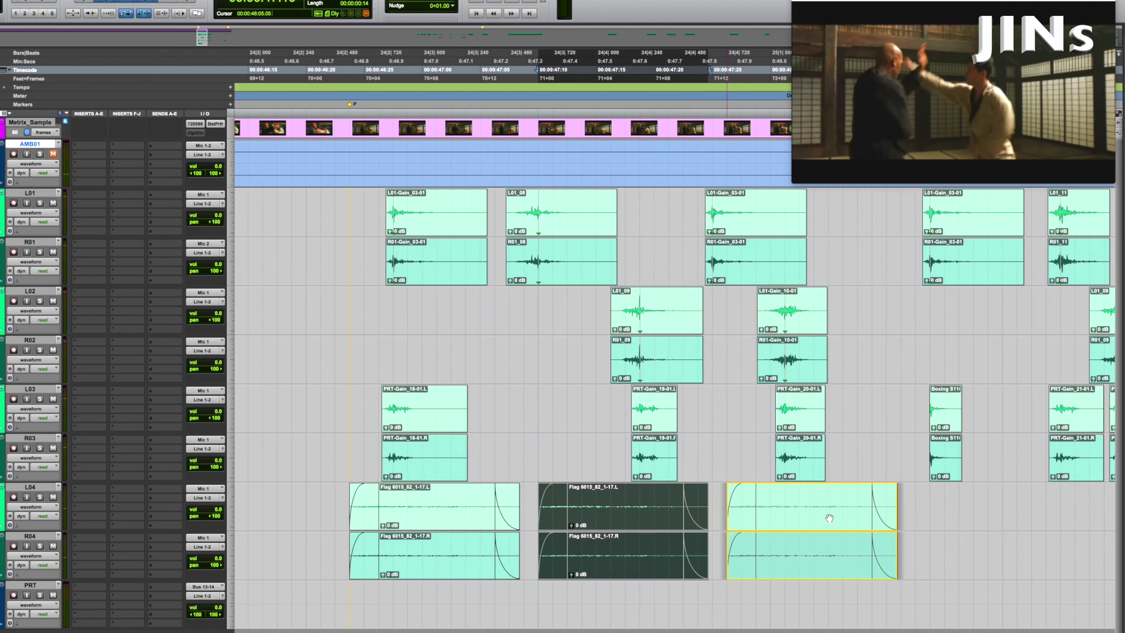
{"action": "left_click", "coordinate": [698, 448]}
{"action": "key", "text": "space"}
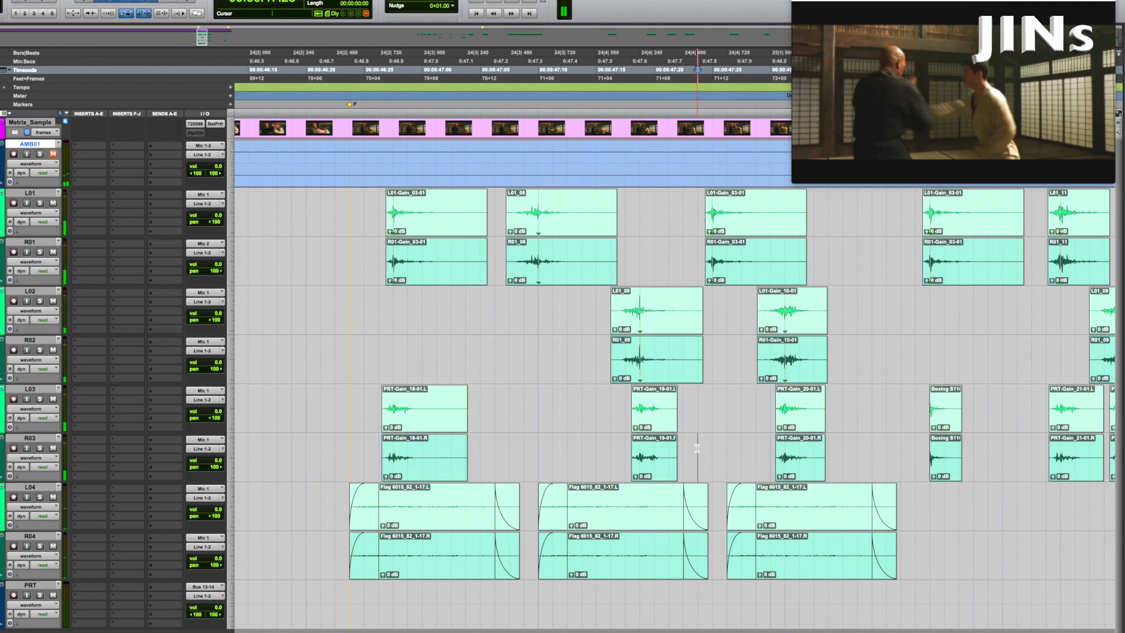
- Copy the faded flag clip pair further along L04 and R04 to the punching bag impact near 00:00:53, and play it
{"action": "left_click", "coordinate": [797, 526]}
{"action": "left_click", "coordinate": [804, 543], "text": "shift"}
{"action": "left_click_drag", "start_coordinate": [817, 506], "coordinate": [877, 527]}
{"action": "left_click", "coordinate": [839, 526]}
{"action": "left_click", "coordinate": [835, 542], "text": "shift"}
{"action": "left_click", "coordinate": [716, 403]}
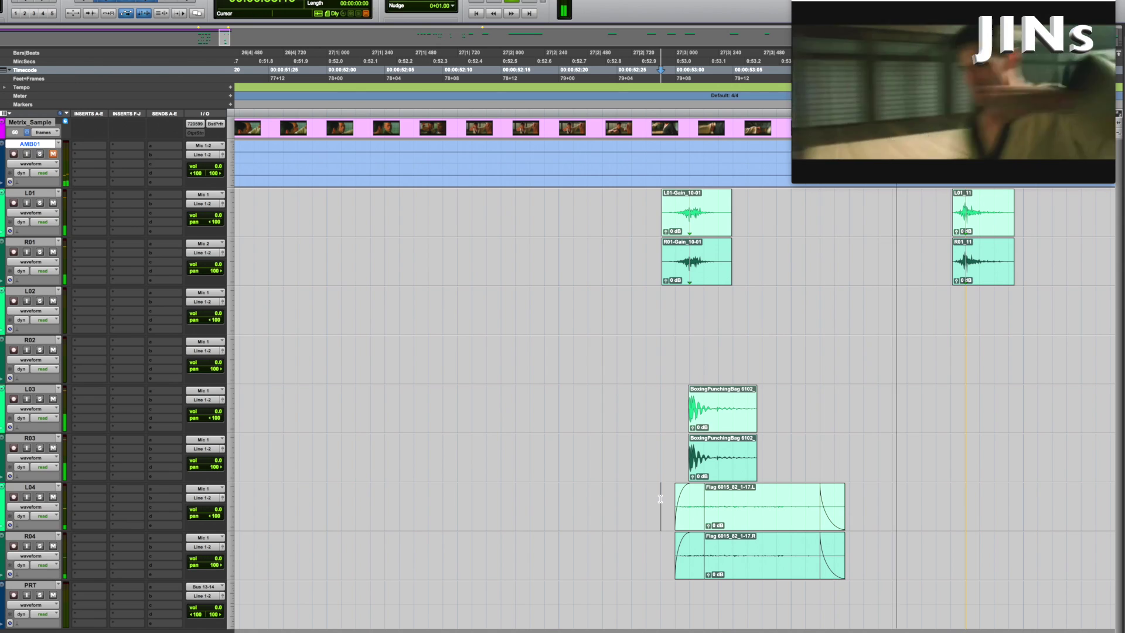
- Play the scene at the punching bag impact, and paste a copy of the Flag 6015_82_1-21 clip pair on L04 and R04 near 00:00:49:05
{"action": "key", "text": "space"}
{"action": "key", "text": "space"}
{"action": "key", "text": "space"}
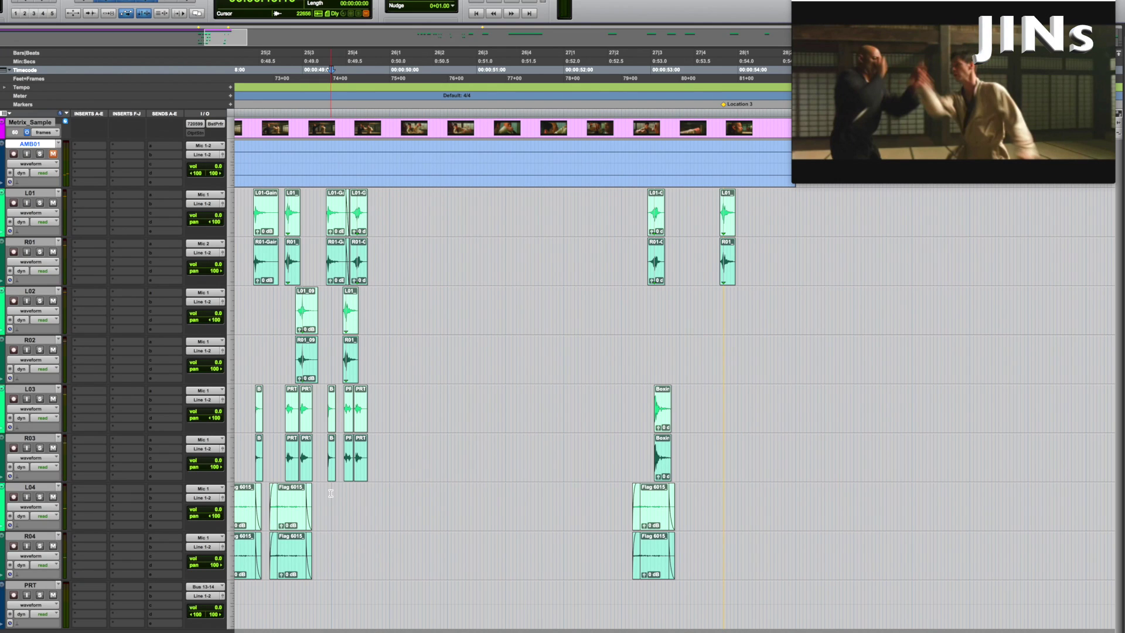
{"action": "key", "text": "t"}
{"action": "key", "text": "t"}
{"action": "left_click_drag", "start_coordinate": [612, 503], "coordinate": [794, 568]}
{"action": "key", "text": "super+v"}
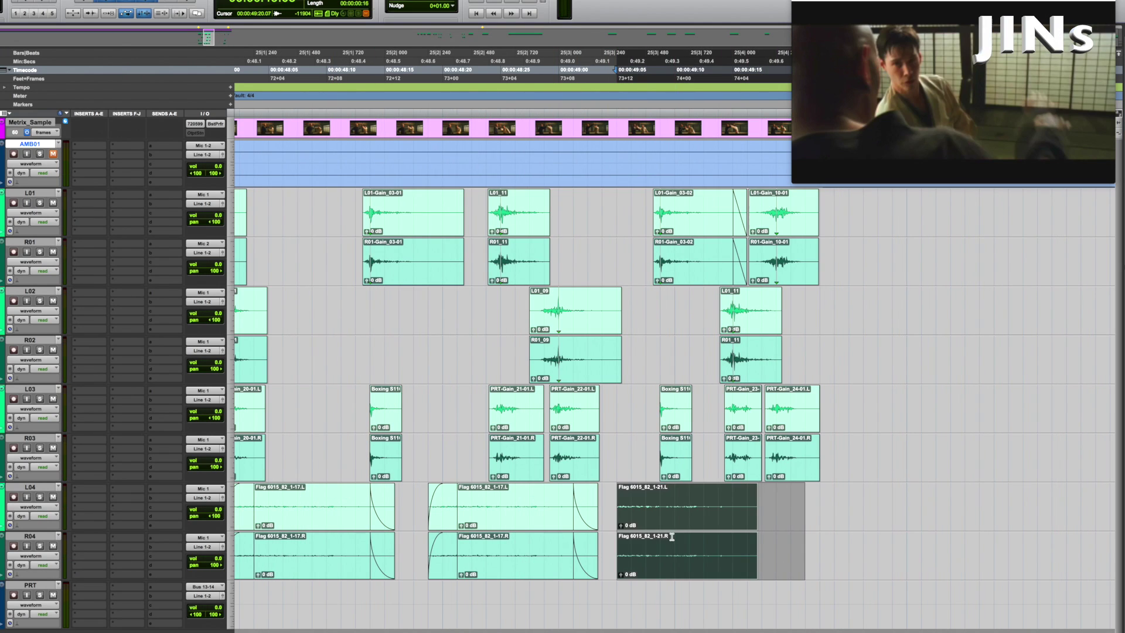
- Move the pasted flag pair earlier to overlap the preceding flag pair, and crossfade the joints on both L04 and R04
{"action": "left_click", "coordinate": [635, 513]}
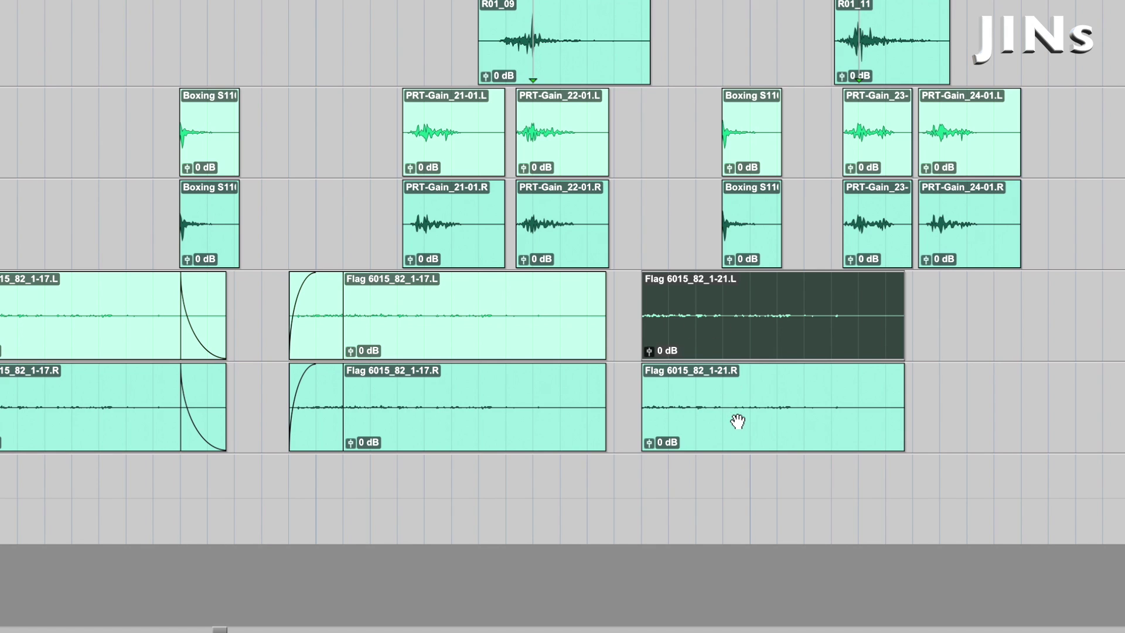
{"action": "left_click", "coordinate": [738, 422], "text": "shift"}
{"action": "left_click_drag", "start_coordinate": [758, 359], "coordinate": [565, 440]}
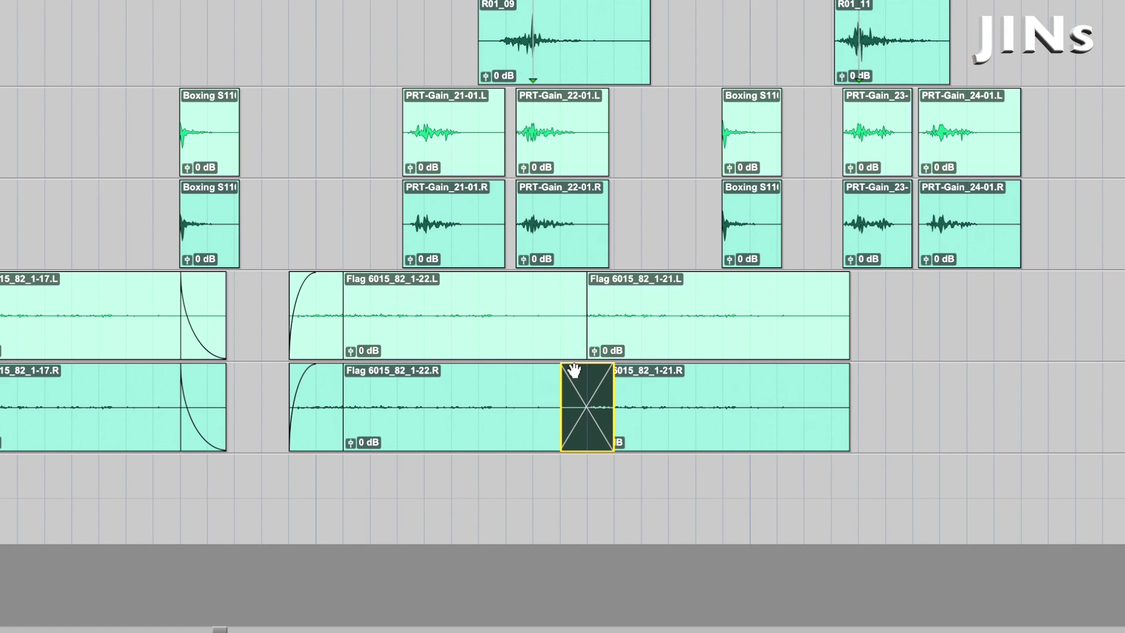
{"action": "left_click_drag", "start_coordinate": [587, 356], "coordinate": [583, 357]}
{"action": "left_click", "coordinate": [586, 448]}
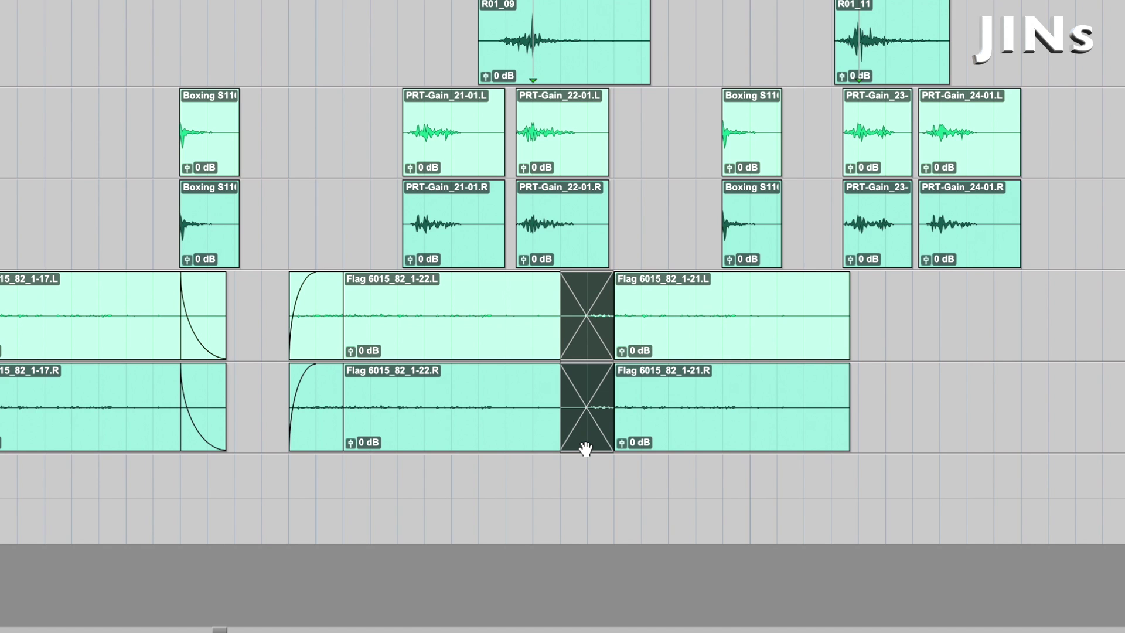
- Set the flag crossfades to Equal Power and play the joined clips with the scene
{"action": "double_click", "coordinate": [586, 448]}
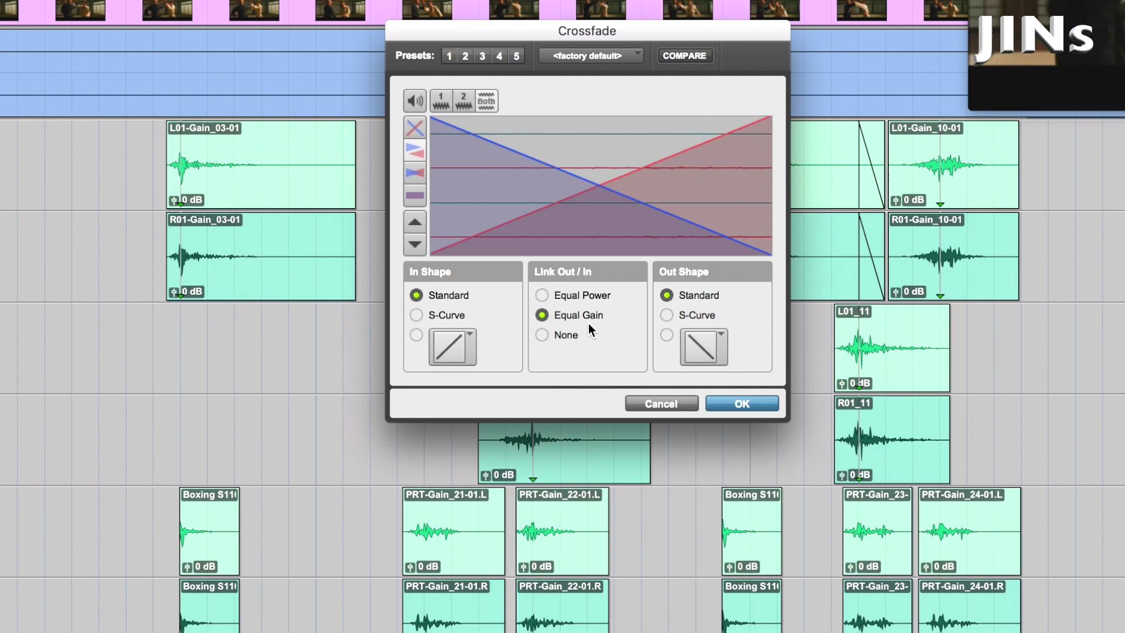
{"action": "left_click", "coordinate": [542, 295]}
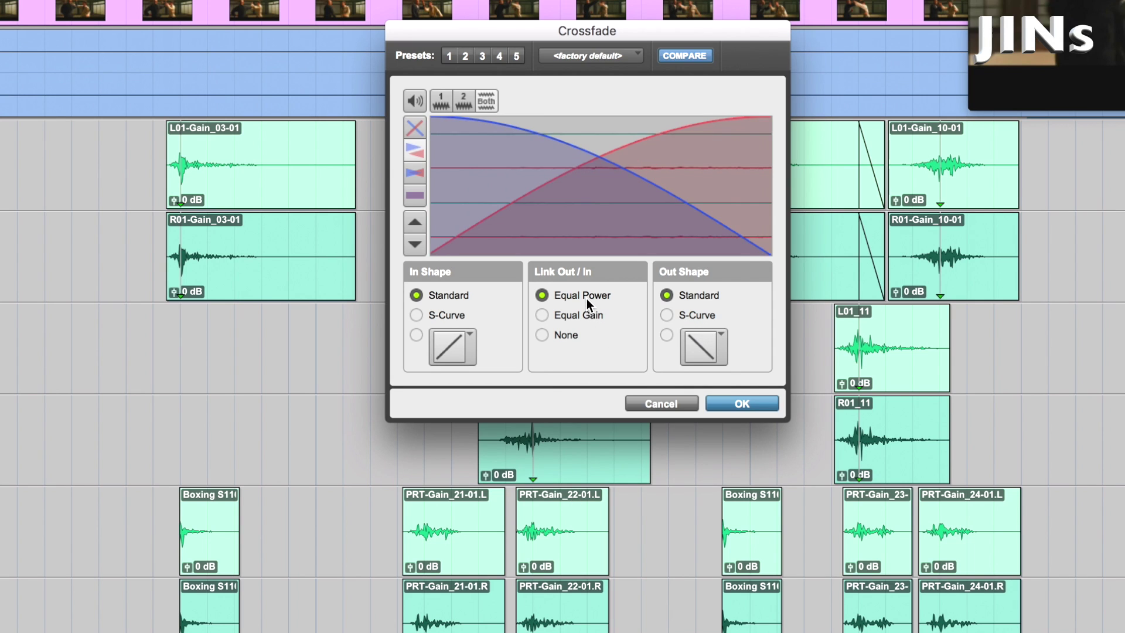
{"action": "left_click", "coordinate": [749, 409]}
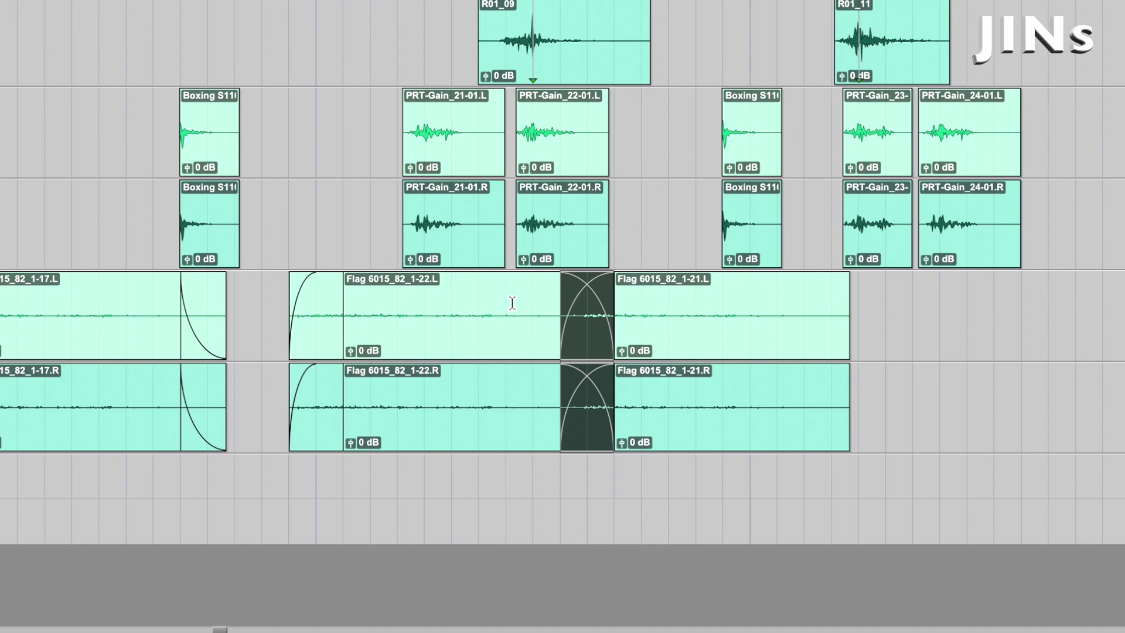
{"action": "left_click", "coordinate": [496, 303]}
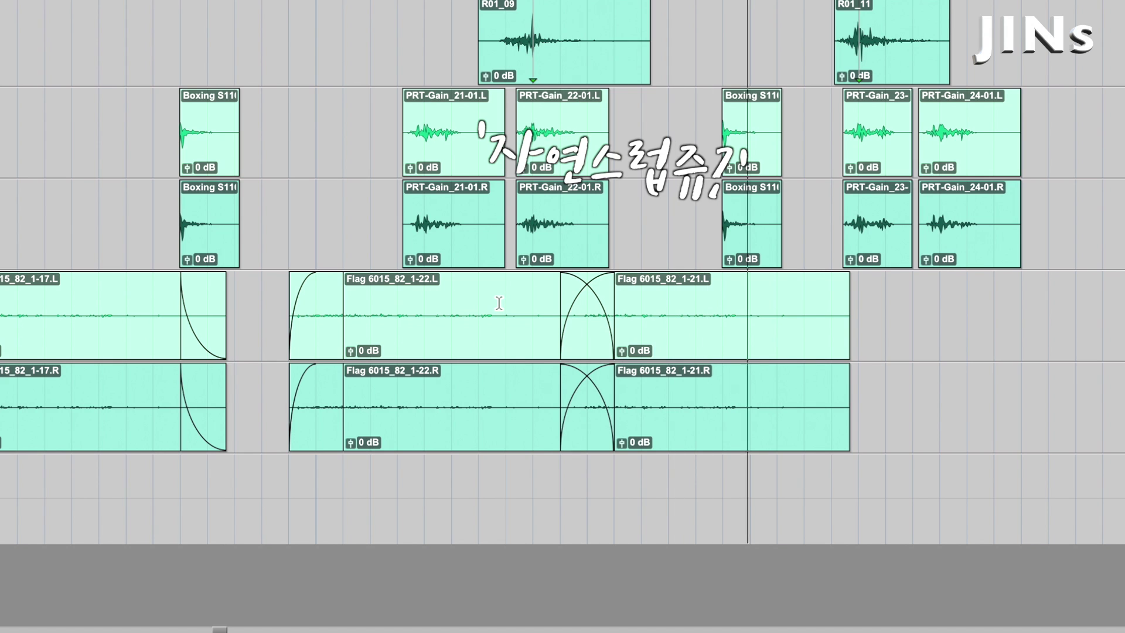
{"action": "key", "text": "space"}
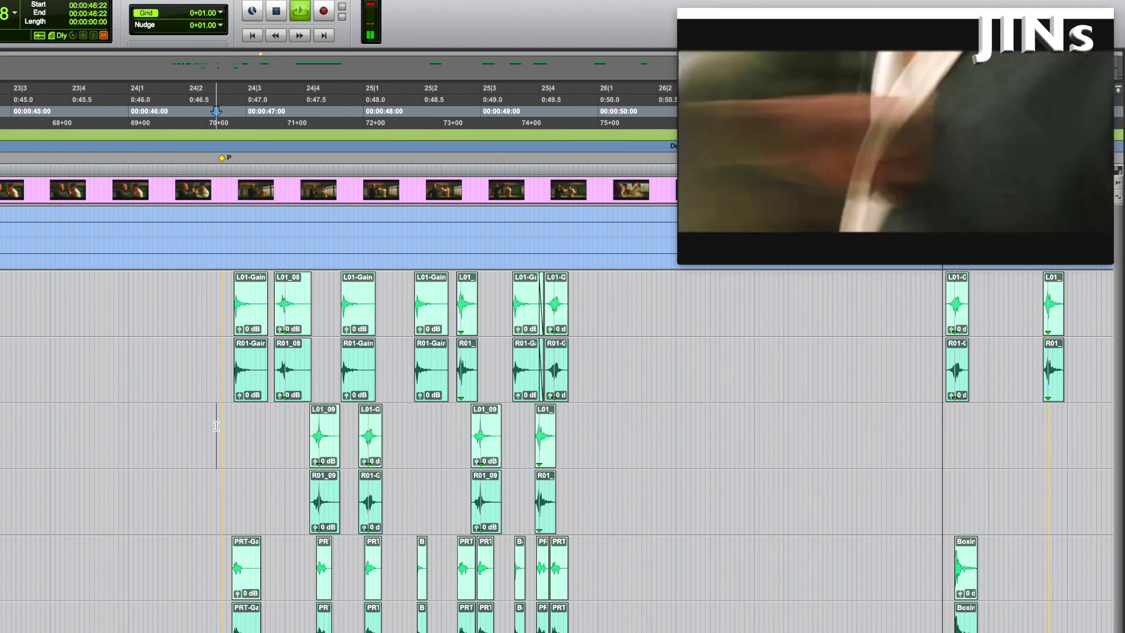
{"action": "key", "text": "space"}
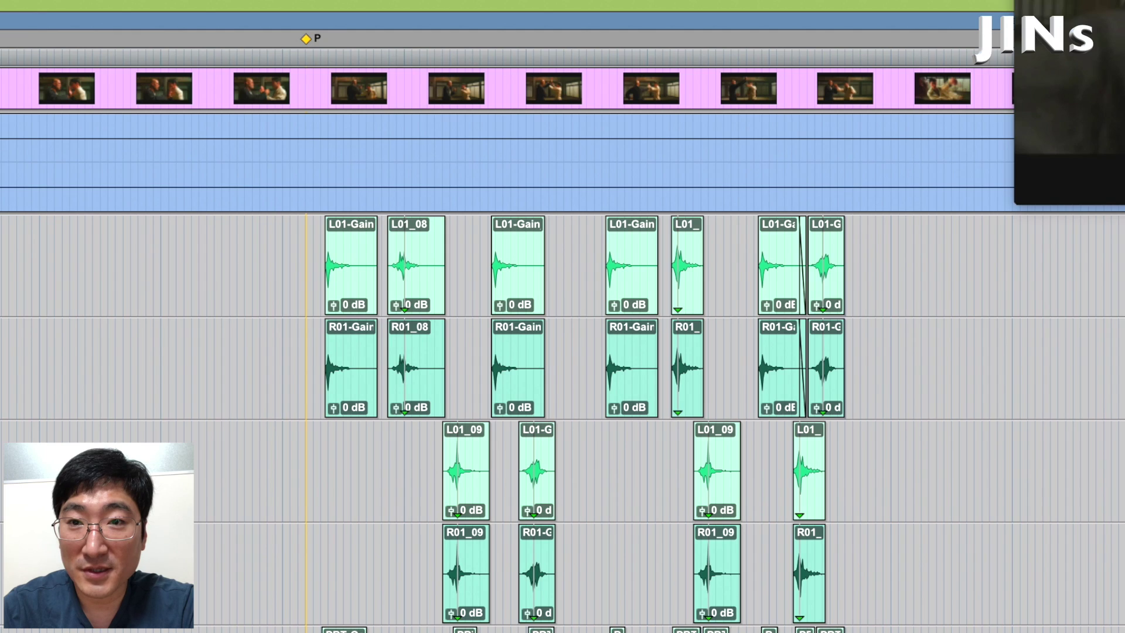
- Create one new stereo Aux Input track in Samples
{"action": "key", "text": "super+shift+n"}
{"action": "left_click", "coordinate": [494, 266]}
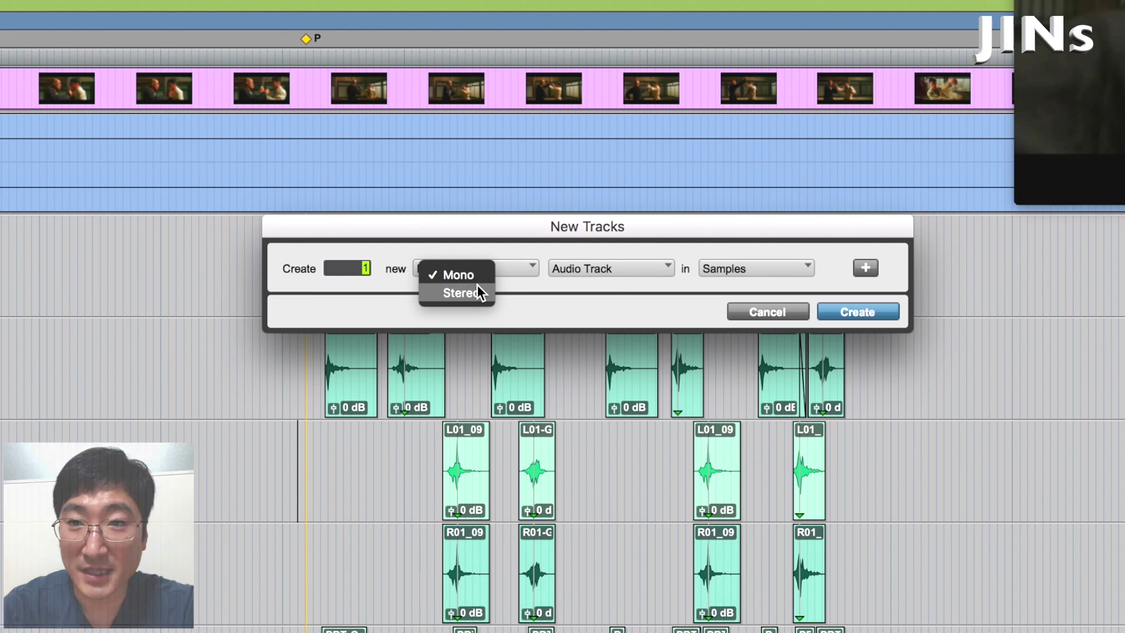
{"action": "left_click", "coordinate": [477, 291]}
{"action": "left_click", "coordinate": [629, 268]}
{"action": "left_click", "coordinate": [629, 289]}
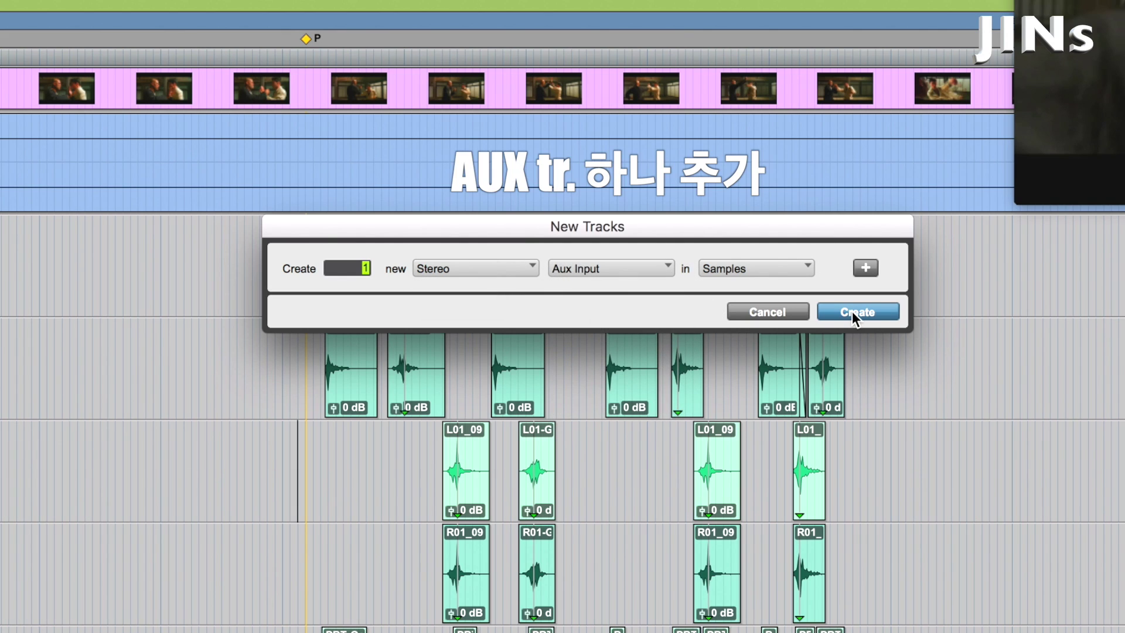
{"action": "left_click", "coordinate": [852, 313]}
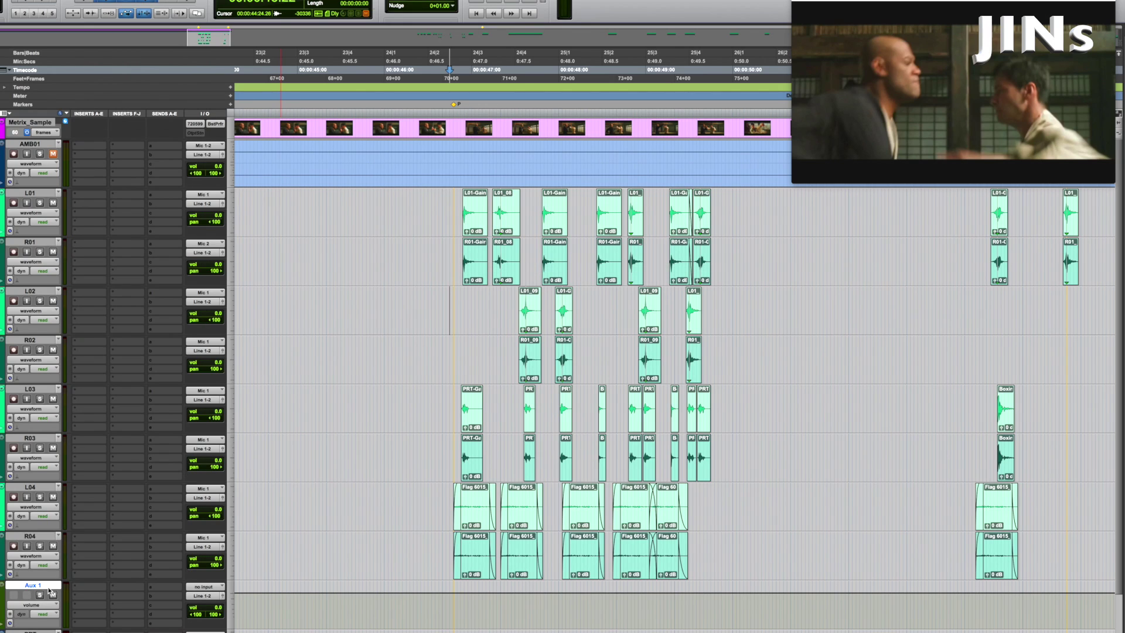
- Name the new aux track foley01 and colour it yellow
{"action": "double_click", "coordinate": [48, 588]}
{"action": "type", "text": "foley01"}
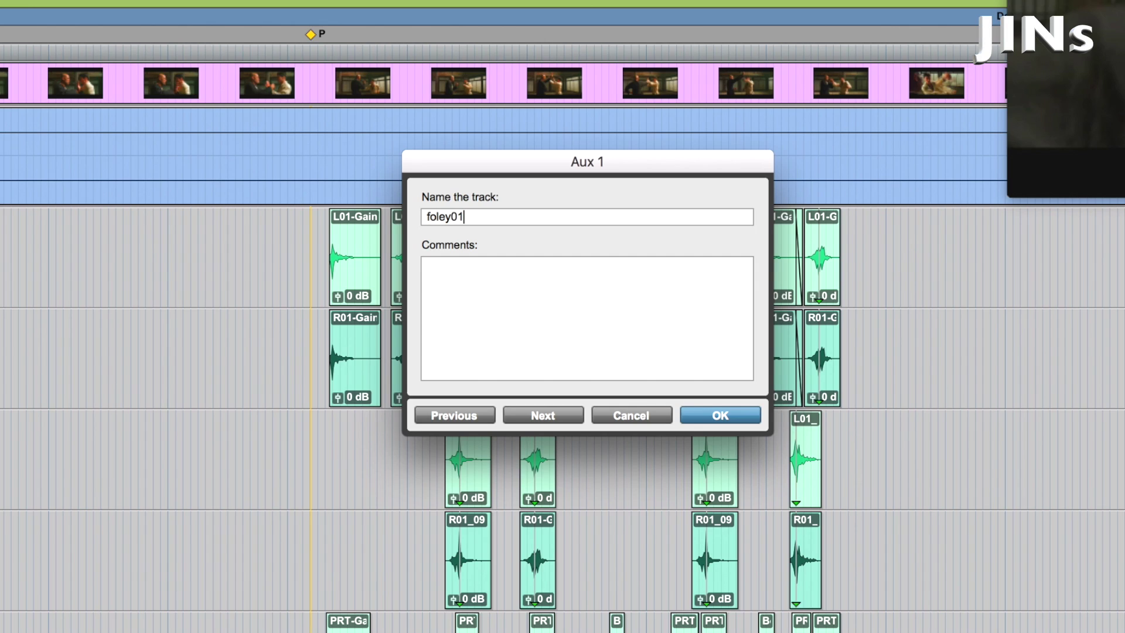
{"action": "key", "text": "Return"}
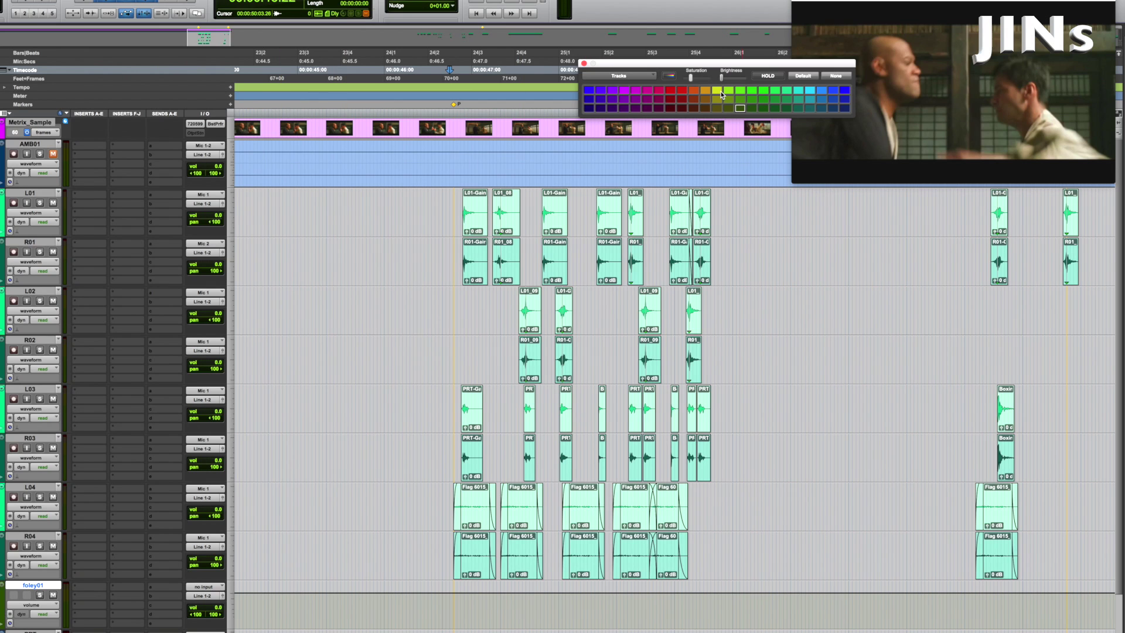
{"action": "left_click", "coordinate": [722, 95]}
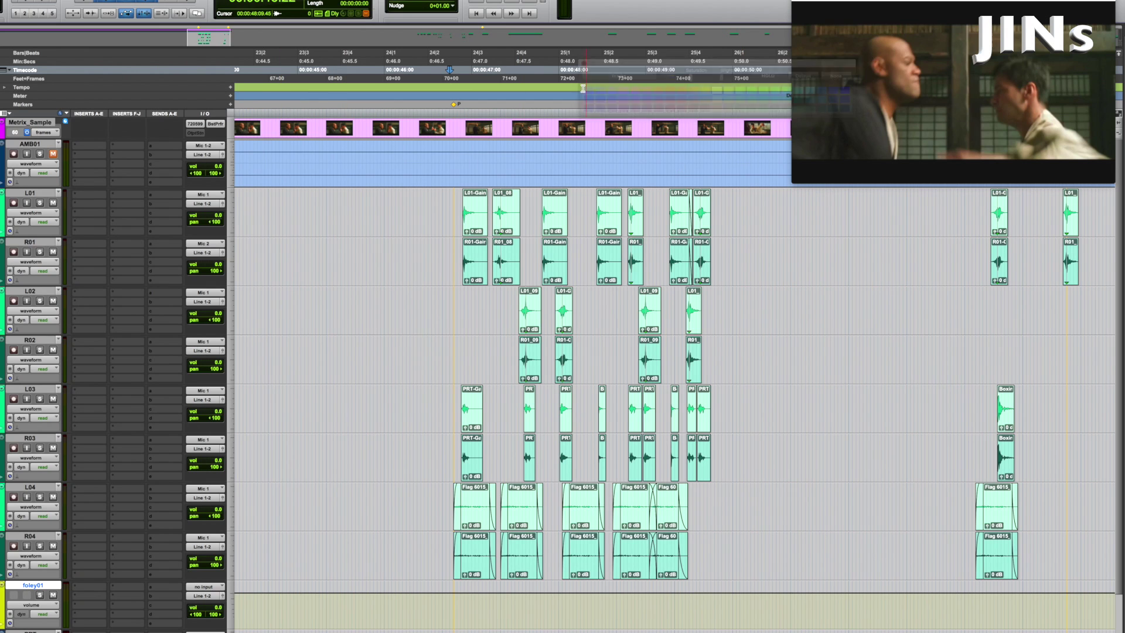
- In the mixer, route the outputs of the selected tracks L01, L02, L03 and L04 to Bus 1 (Mono)
{"action": "key", "text": "super+equal"}
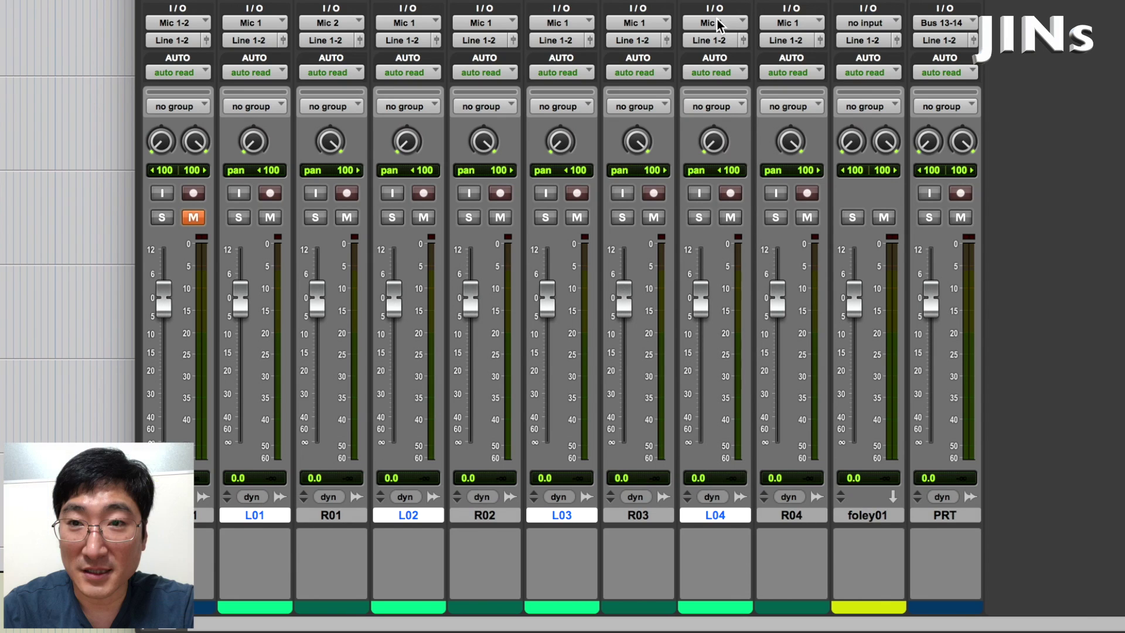
{"action": "left_click", "coordinate": [716, 40]}
{"action": "mouse_move", "coordinate": [747, 58]}
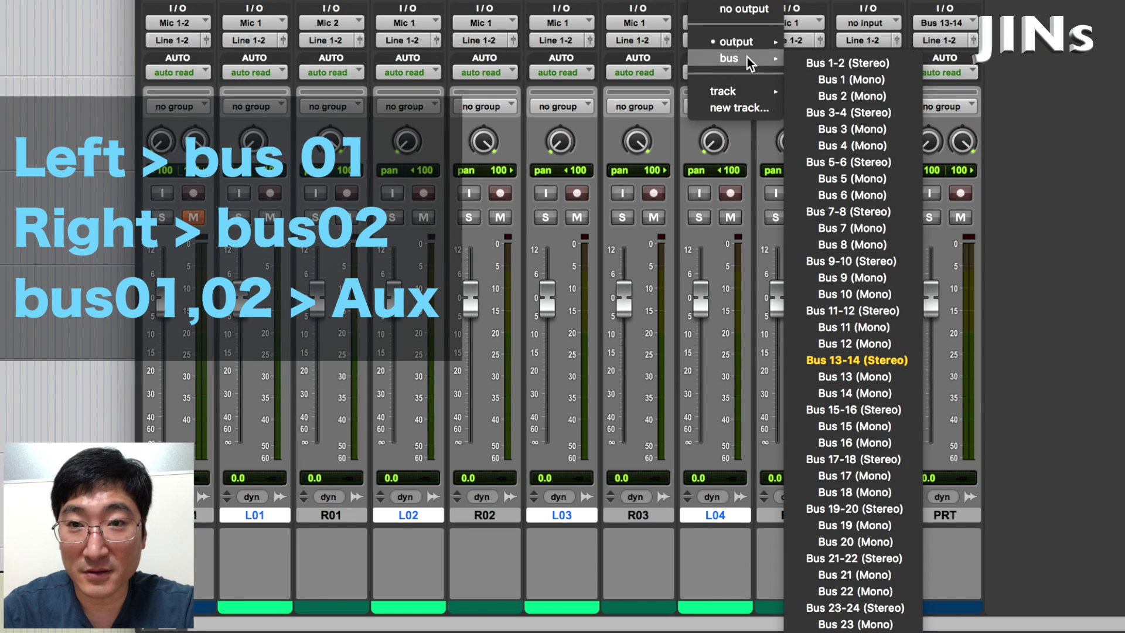
{"action": "left_click", "coordinate": [850, 78]}
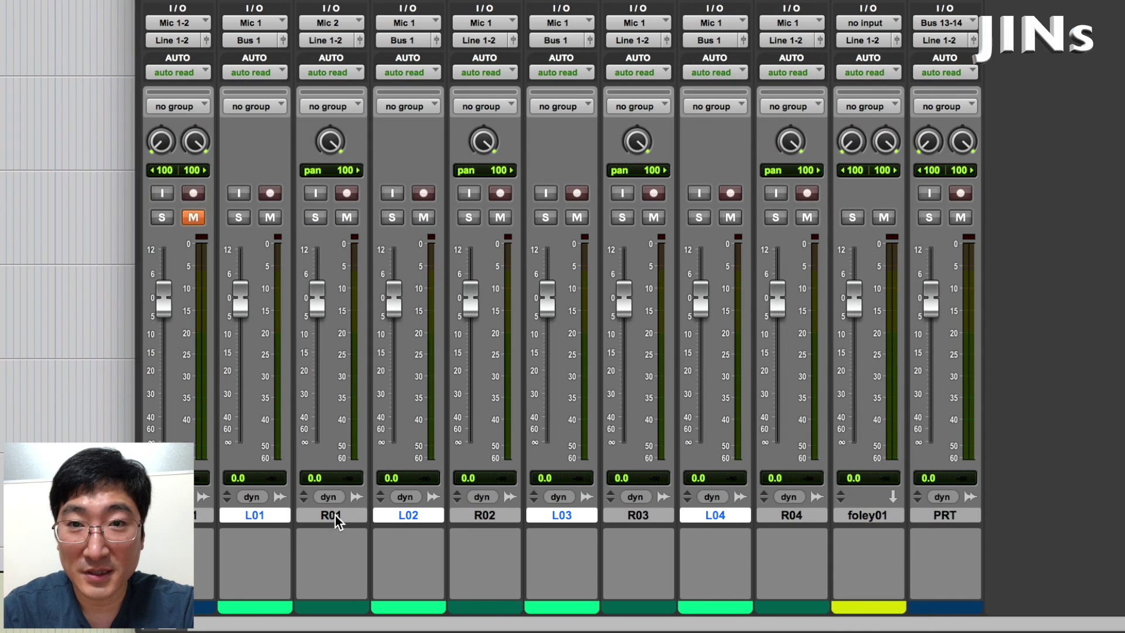
- Select tracks R01, R02, R03 and R04 and route their outputs to Bus 2 (Mono)
{"action": "left_click", "coordinate": [337, 513]}
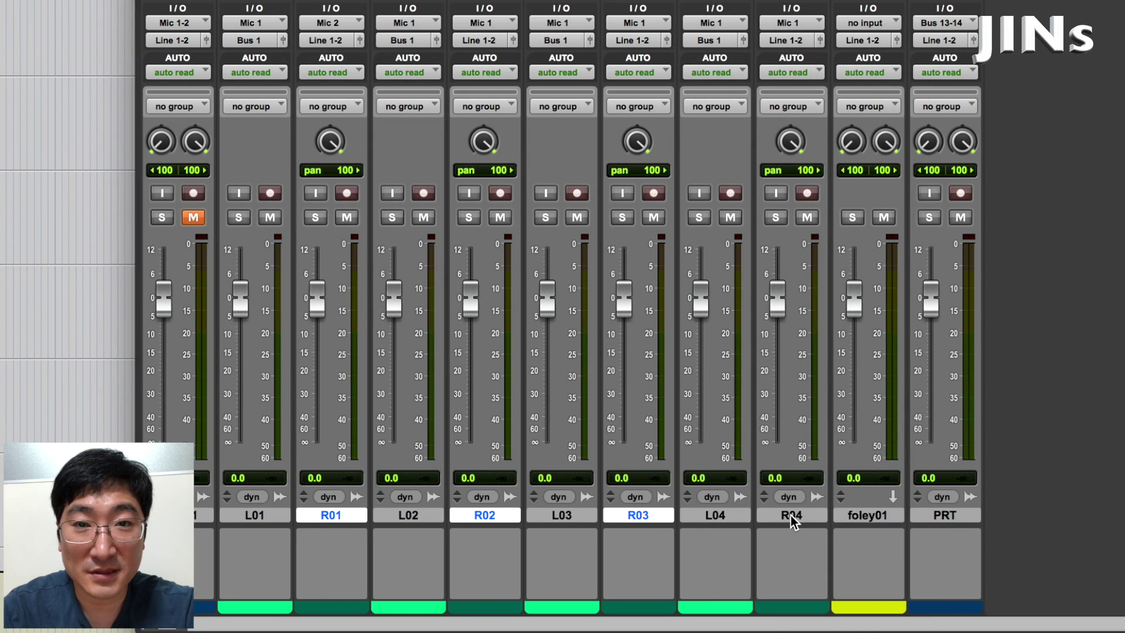
{"action": "left_click", "coordinate": [788, 42]}
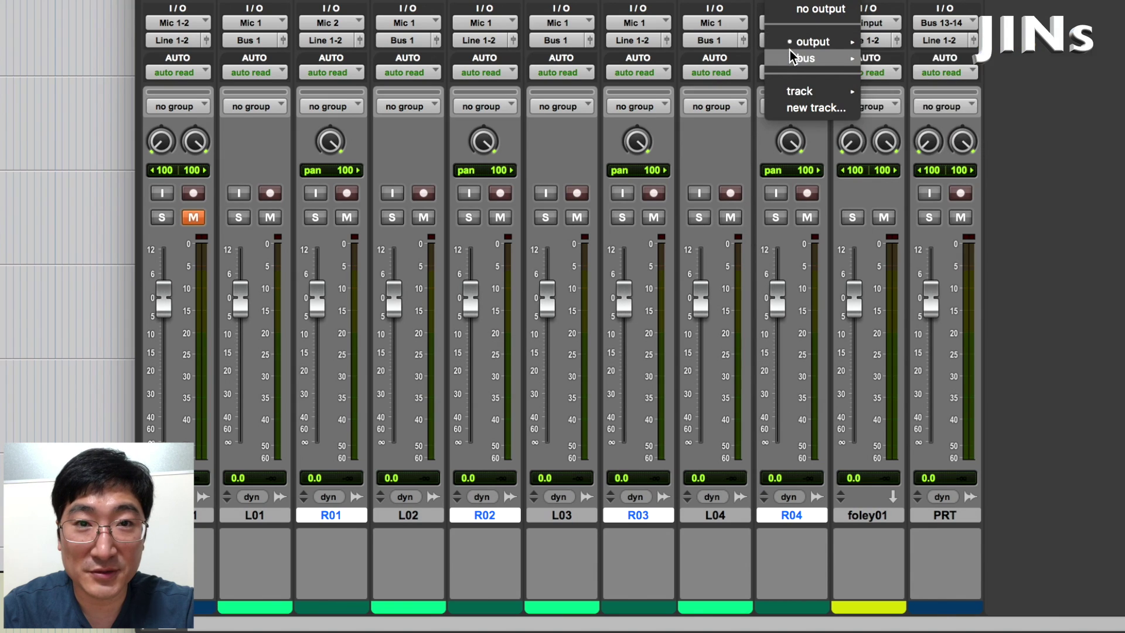
{"action": "mouse_move", "coordinate": [796, 57]}
{"action": "left_click", "coordinate": [898, 94]}
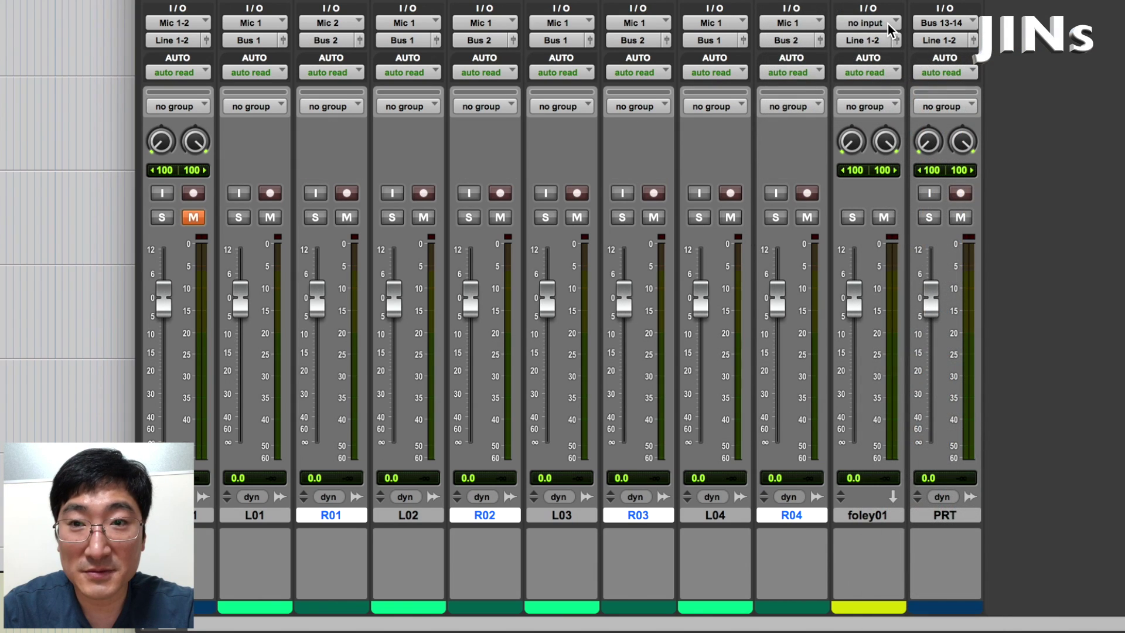
- Set the input of the foley01 aux track to Bus 1-2 (Stereo) and play the scene
{"action": "left_click", "coordinate": [888, 23]}
{"action": "mouse_move", "coordinate": [891, 79]}
{"action": "left_click", "coordinate": [996, 85]}
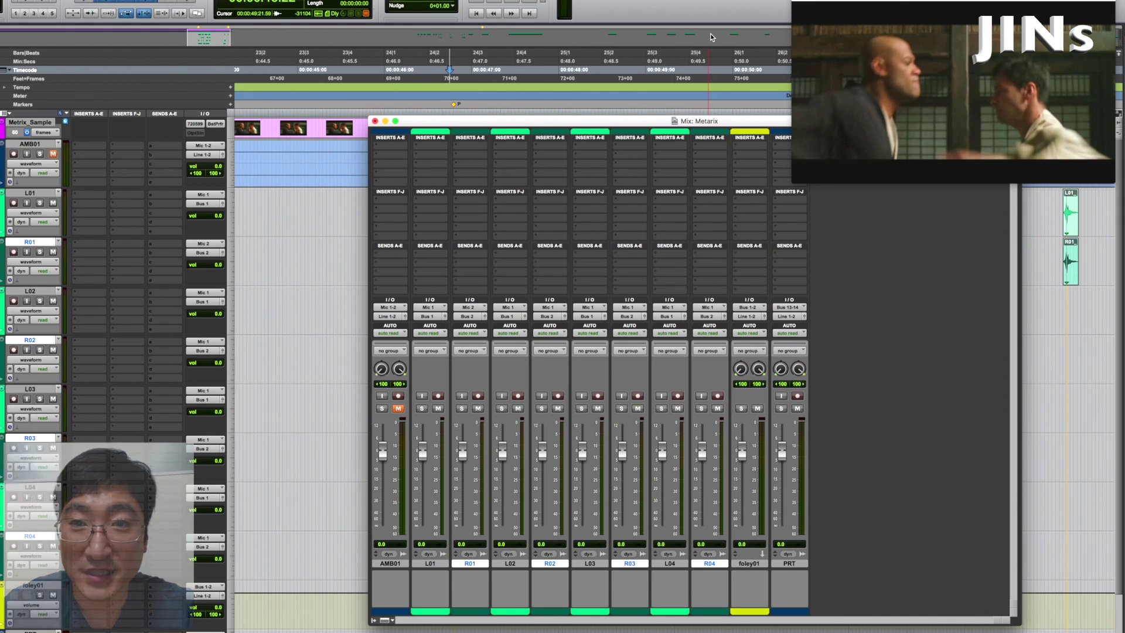
{"action": "key", "text": "space"}
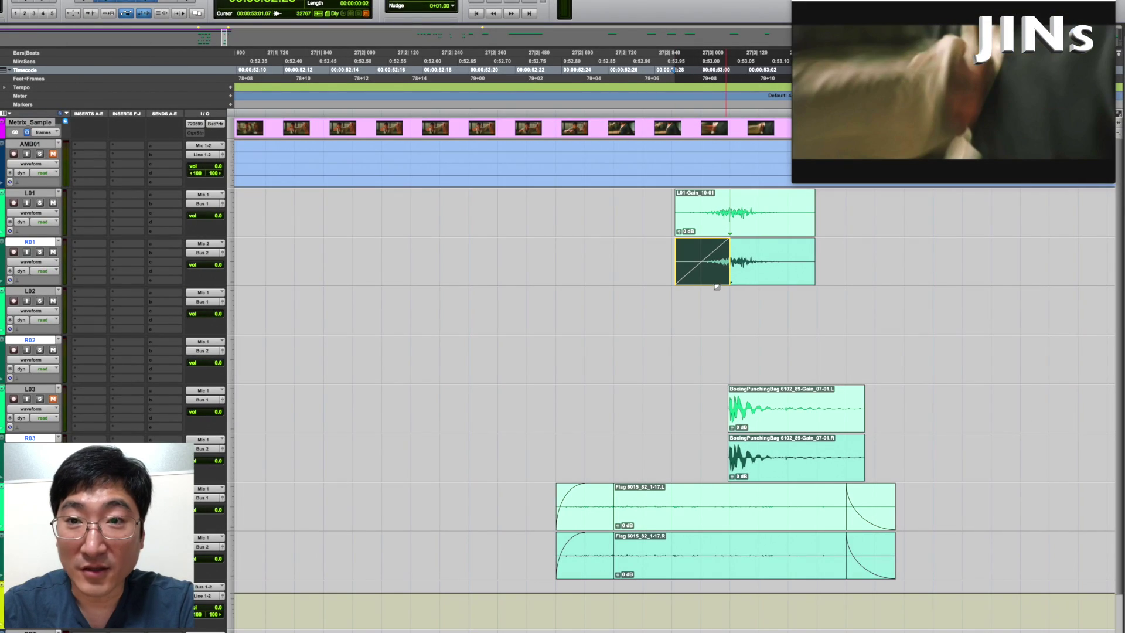
- Try a slow-starting curve for the fade-in on the R01-Gain_10-01 clip, and delete the fade
{"action": "double_click", "coordinate": [678, 281]}
{"action": "left_click", "coordinate": [516, 311]}
{"action": "left_click", "coordinate": [525, 333]}
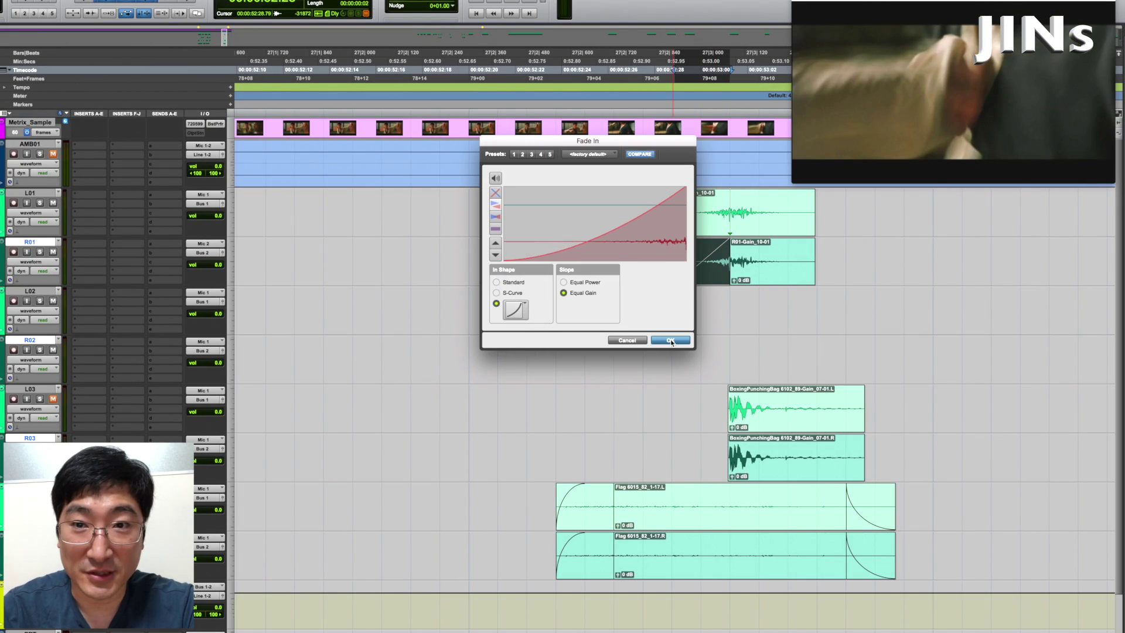
{"action": "left_click", "coordinate": [671, 340]}
{"action": "left_click_drag", "start_coordinate": [666, 249], "coordinate": [698, 255]}
{"action": "key", "text": "Delete"}
{"action": "left_click", "coordinate": [644, 250]}
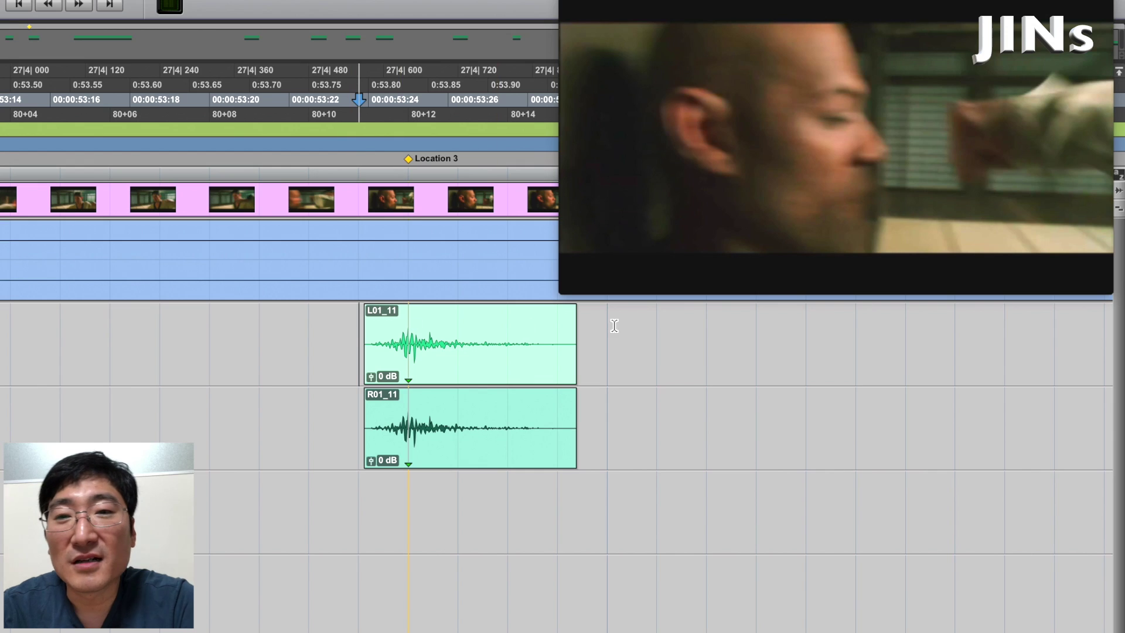
- Add a linear fade-in about two frames long to the start of the L01_11 clip near Location 3, and play it with the picture
{"action": "left_click_drag", "start_coordinate": [612, 326], "coordinate": [426, 342]}
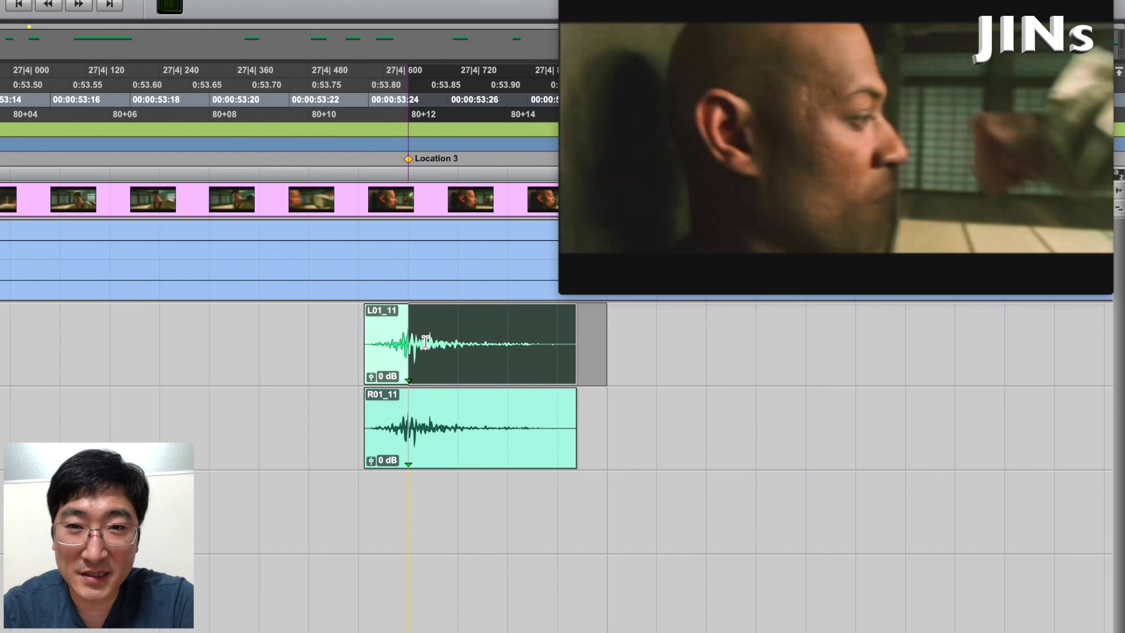
{"action": "left_click_drag", "start_coordinate": [368, 318], "coordinate": [447, 314]}
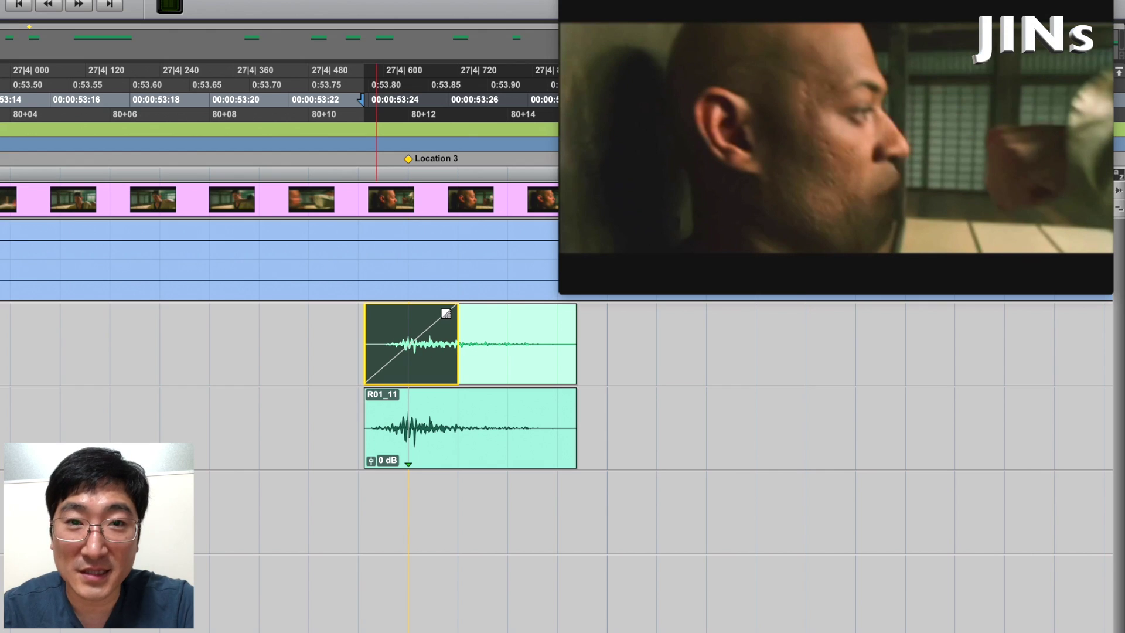
{"action": "left_click", "coordinate": [263, 327]}
{"action": "key", "text": "space"}
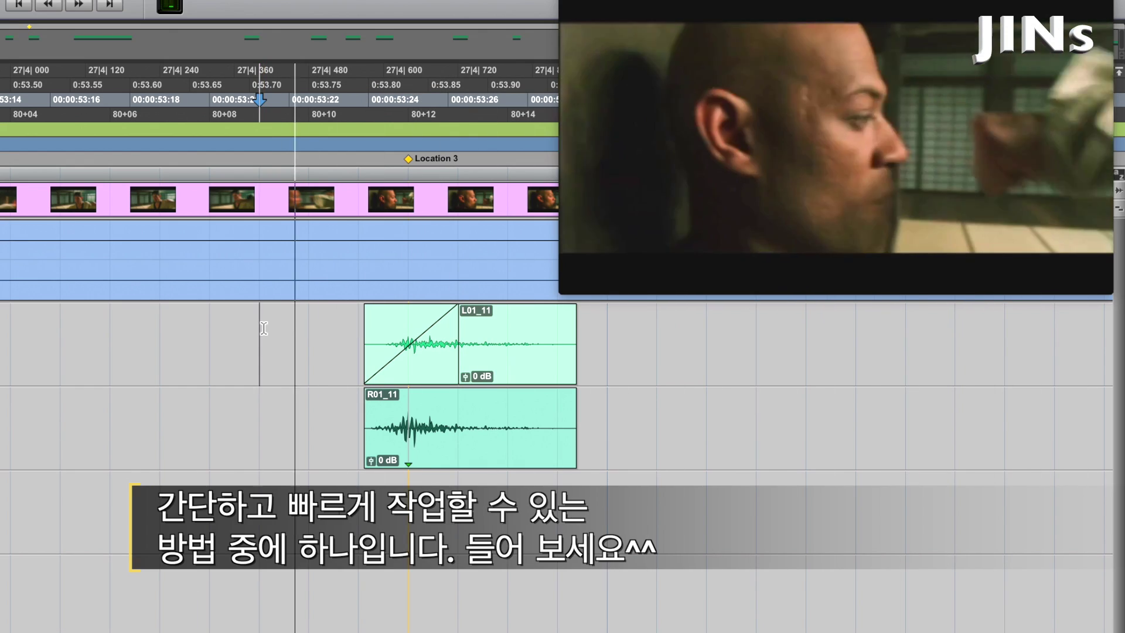
{"action": "key", "text": "space"}
{"action": "key", "text": "space"}
{"action": "key", "text": "space"}
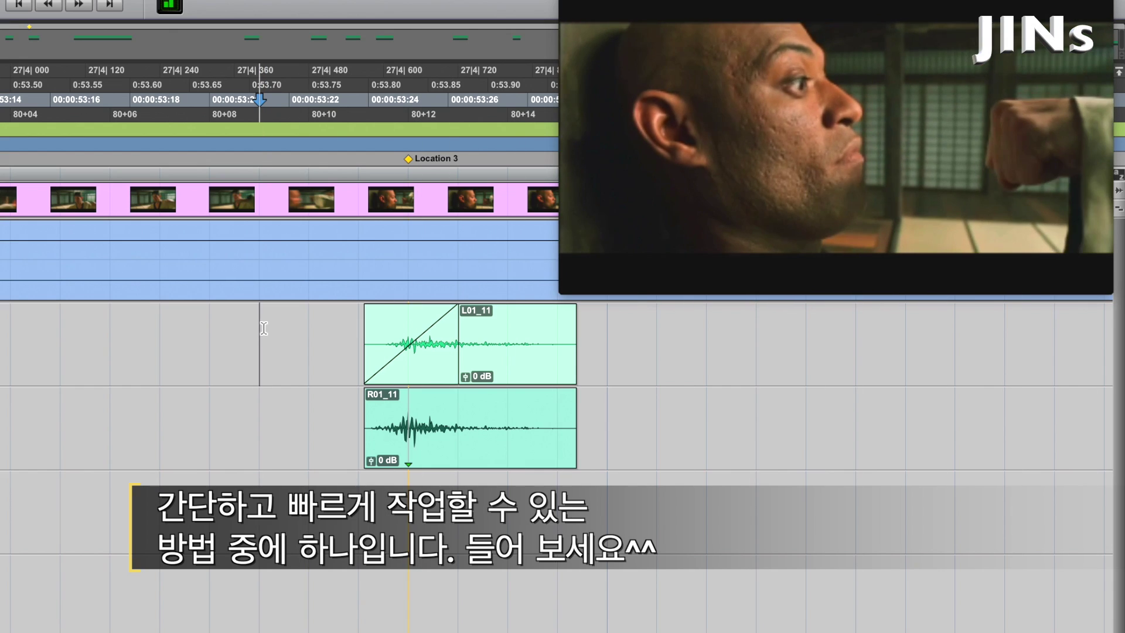
- Lower the clip gain of the faded L01_11 clip near Location 3 and play the passage
{"action": "left_click_drag", "start_coordinate": [466, 376], "coordinate": [465, 410]}
{"action": "key", "text": "space"}
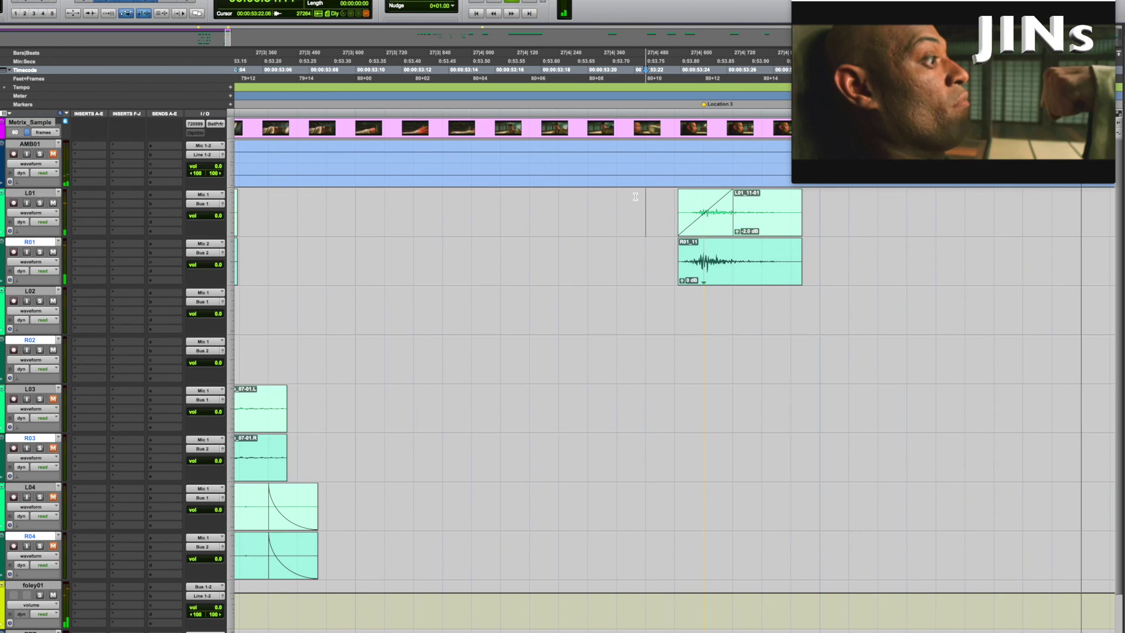
{"action": "left_click", "coordinate": [529, 197]}
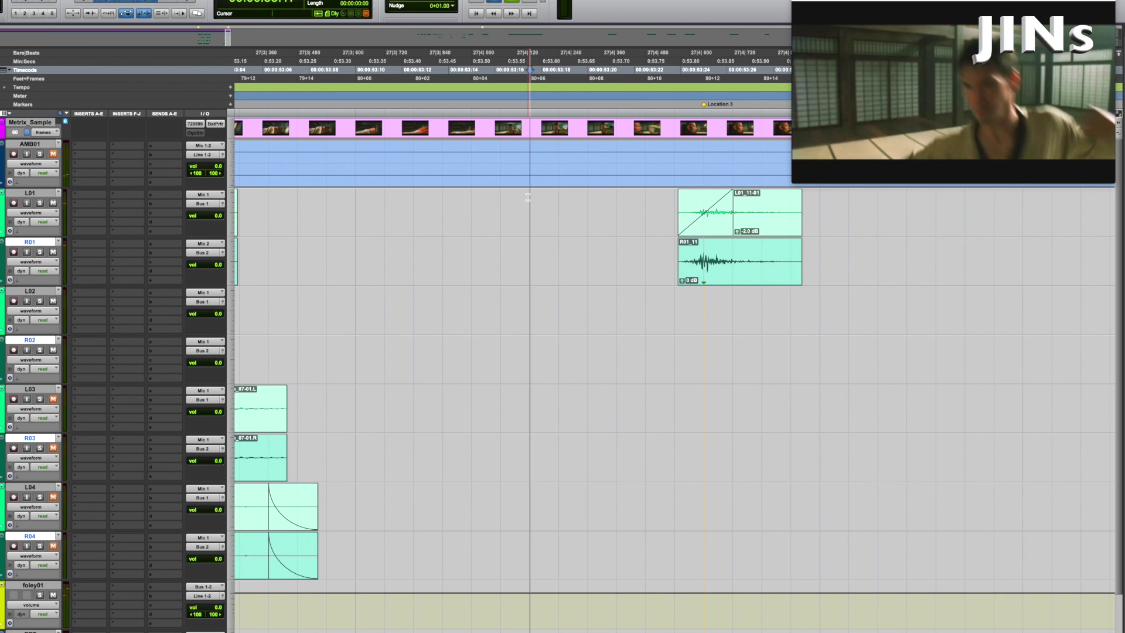
{"action": "key", "text": "space"}
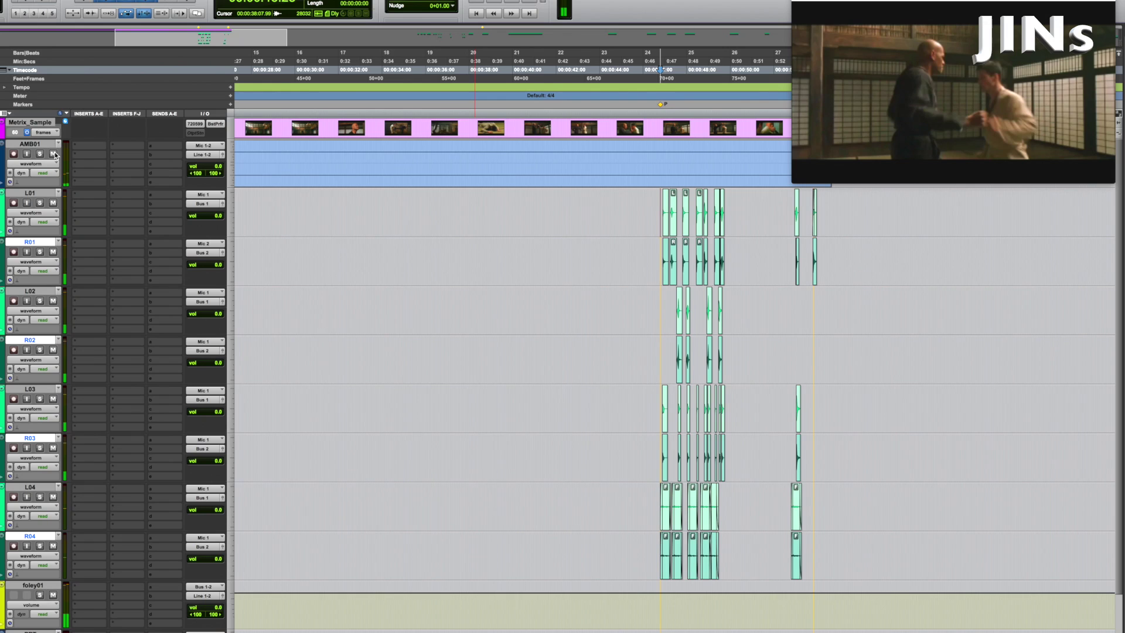
- Compare the scene's playback with the AMB01 track muted and unmuted
{"action": "left_click", "coordinate": [109, 119]}
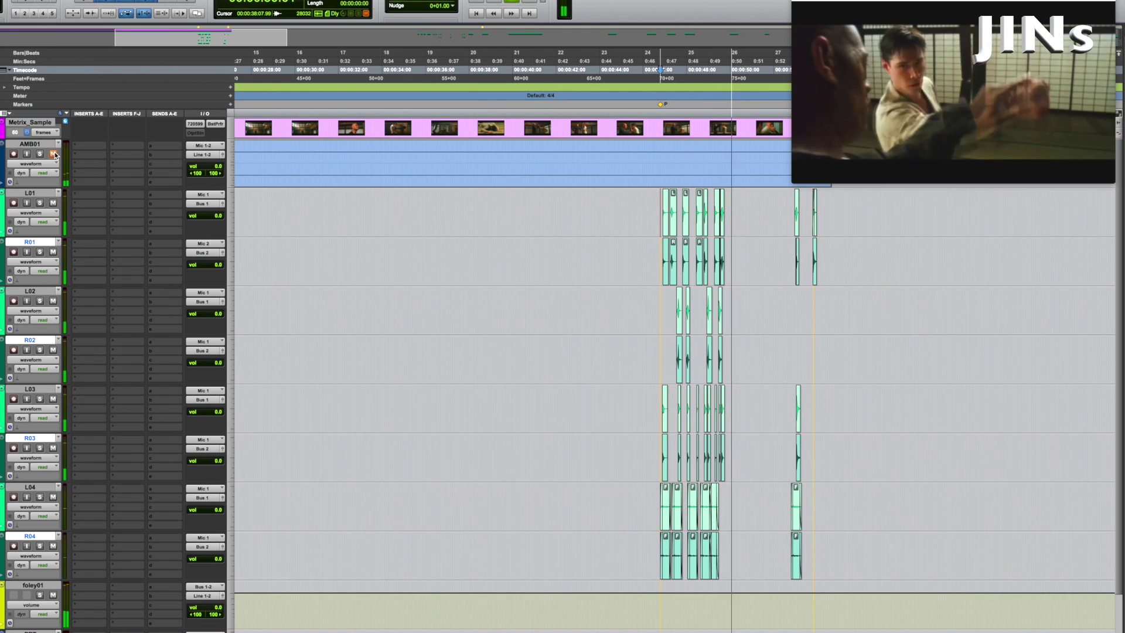
{"action": "key", "text": "space"}
{"action": "left_click", "coordinate": [55, 155]}
{"action": "key", "text": "space"}
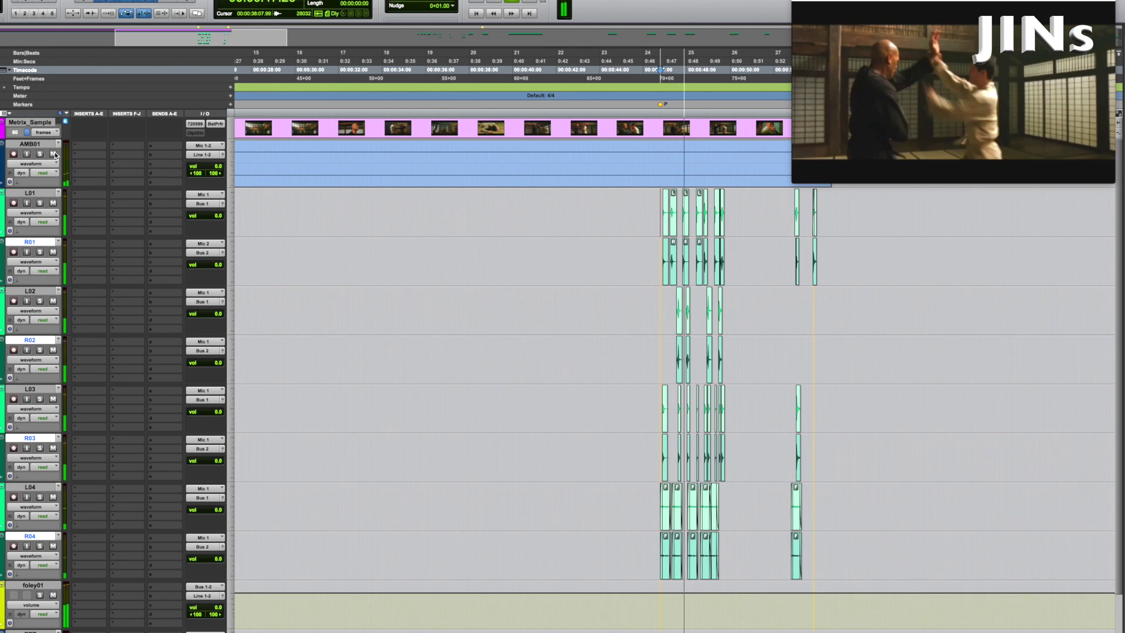